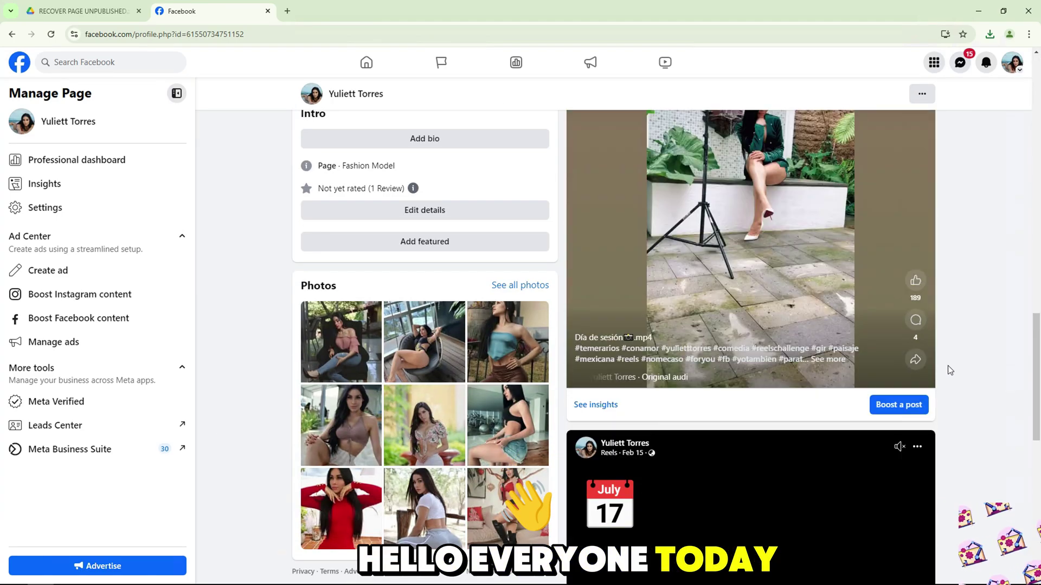
# Step: Review the suspended Page's restriction details and the completed review decision, then close them
pyautogui.scroll(10, 943, 365)
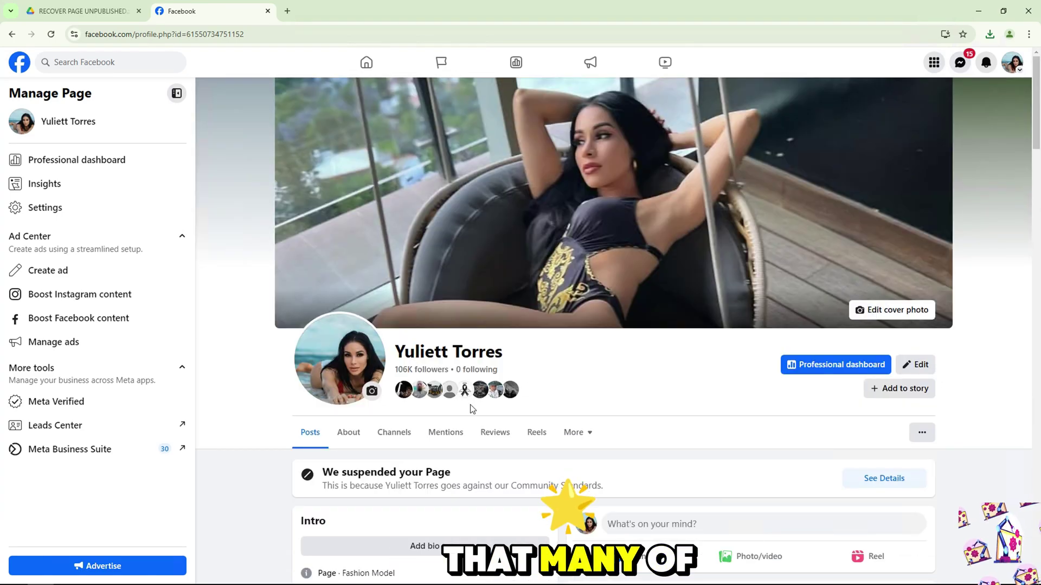
pyautogui.click(888, 479)
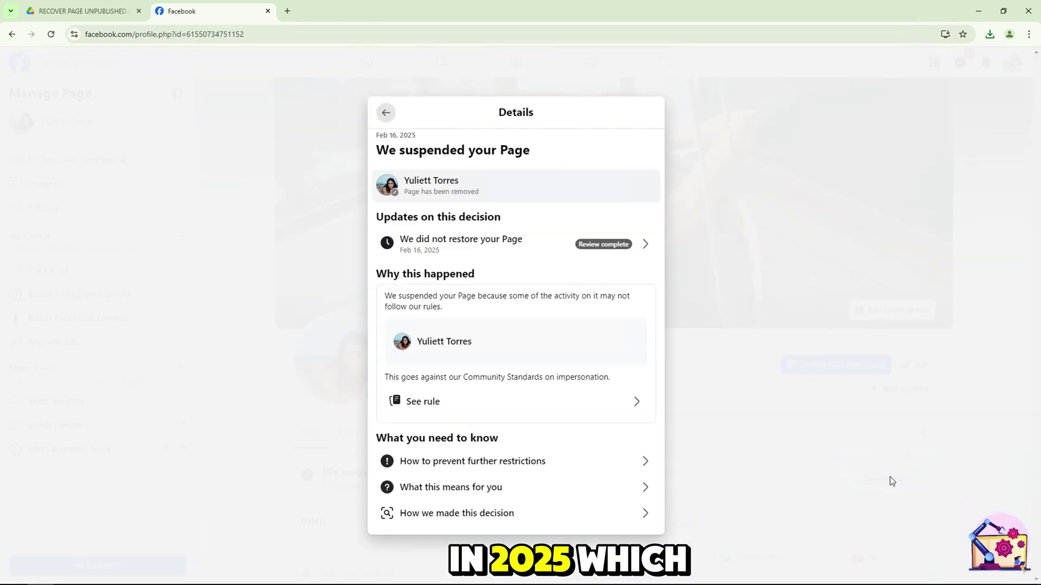
pyautogui.click(611, 255)
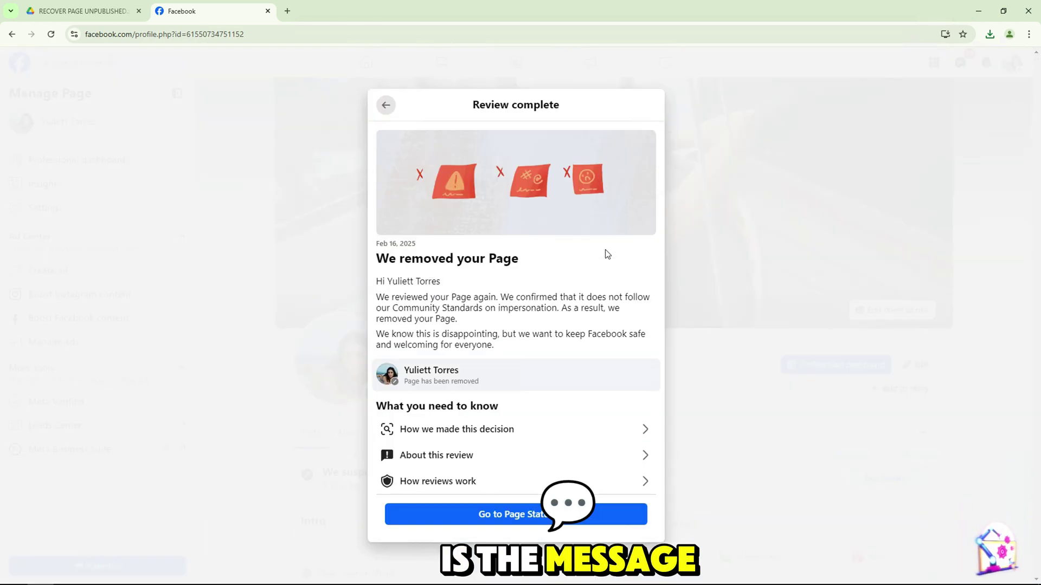
pyautogui.moveTo(373, 265); pyautogui.dragTo(703, 305)
pyautogui.click(704, 305)
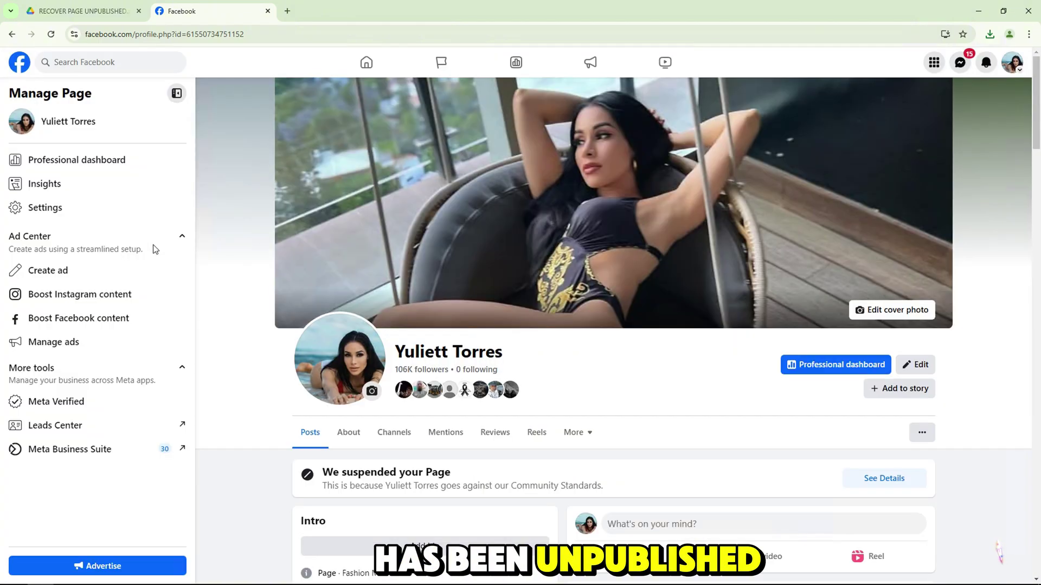
# Step: Look over the Page's insights overview and check who has access to the Page
pyautogui.click(62, 190)
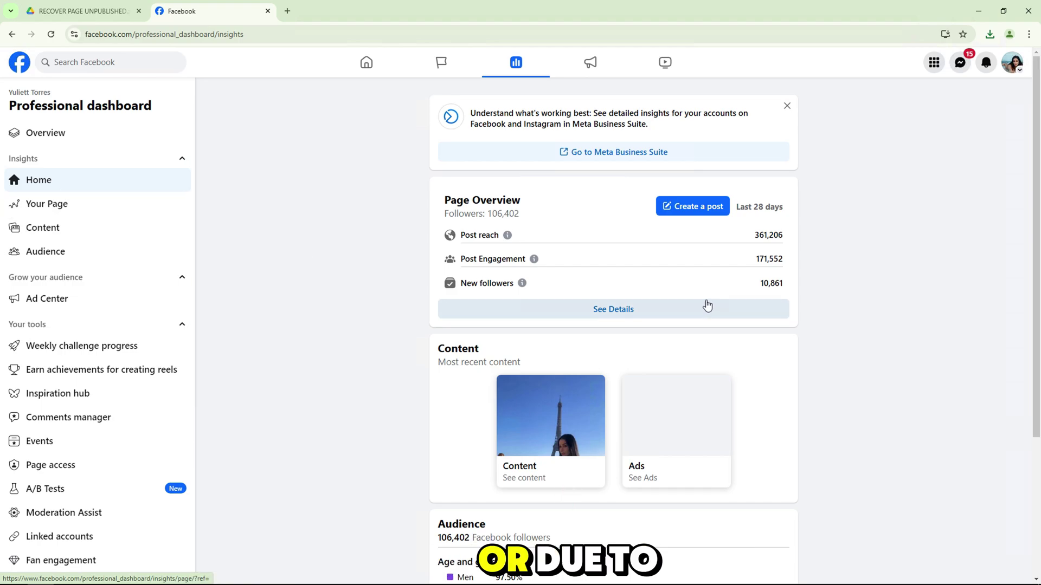
pyautogui.scroll(-3, 704, 303)
pyautogui.scroll(3, 702, 303)
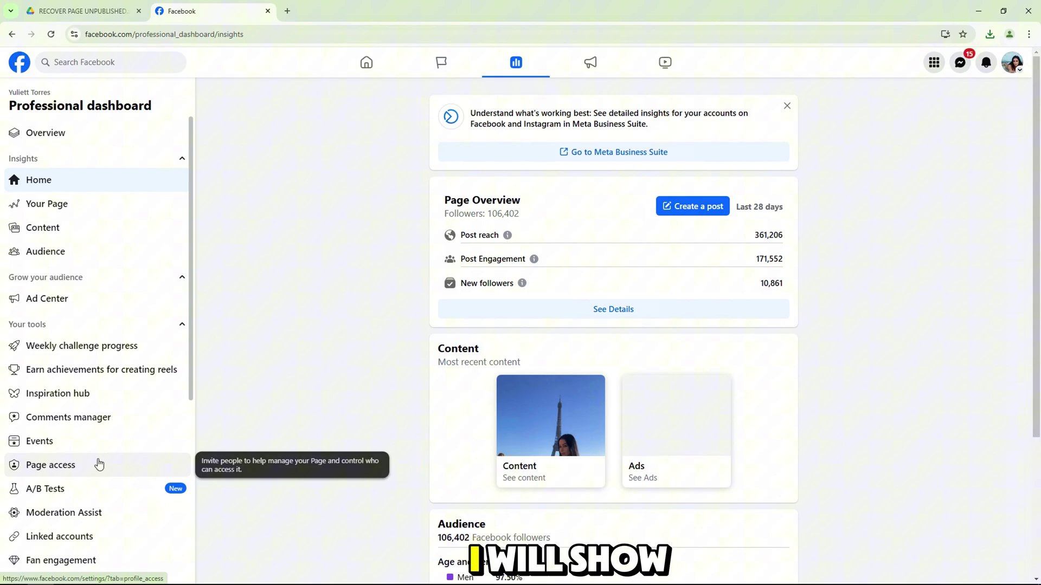
pyautogui.click(98, 464)
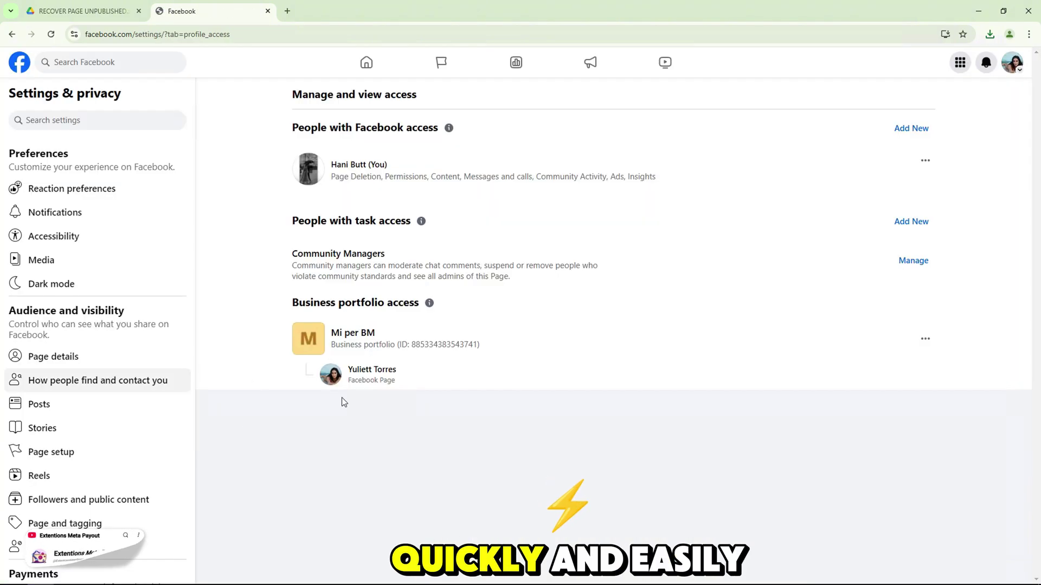
# Step: Examine the Page Status in the Page setup settings, including the Community Standards violation, the suspension restriction and the account status
pyautogui.click(76, 454)
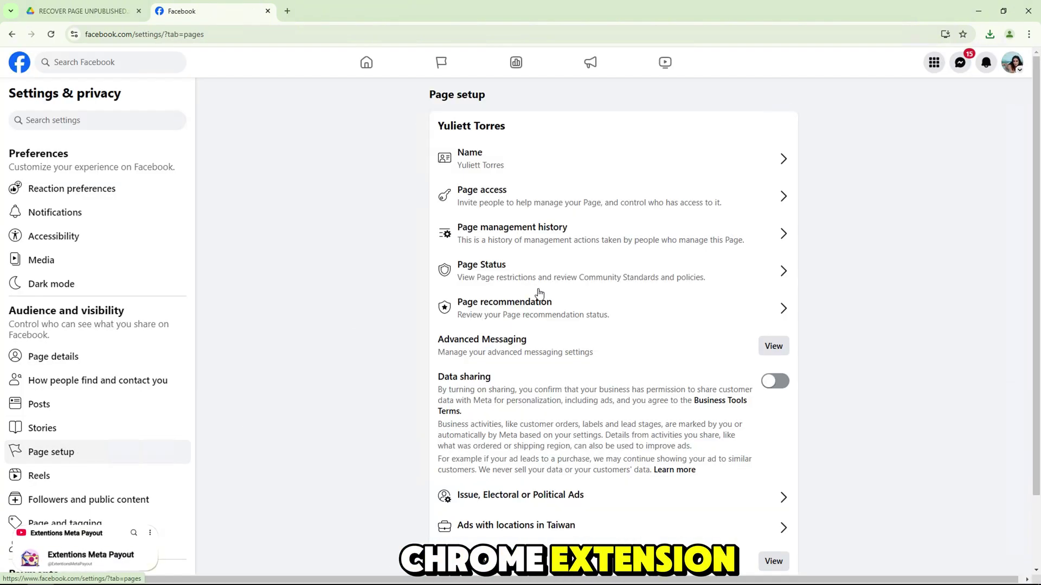
pyautogui.click(541, 284)
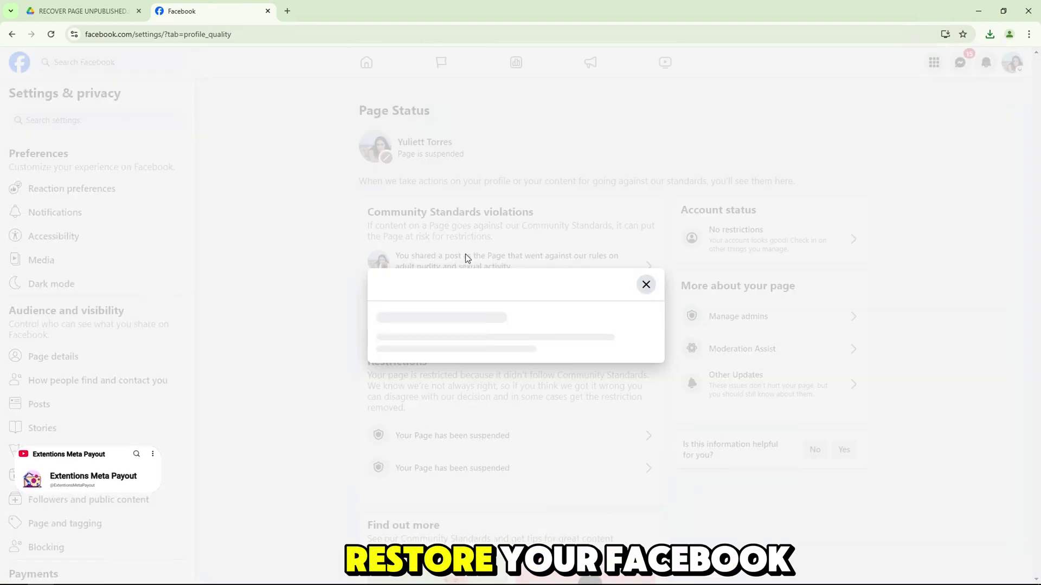
pyautogui.click(467, 255)
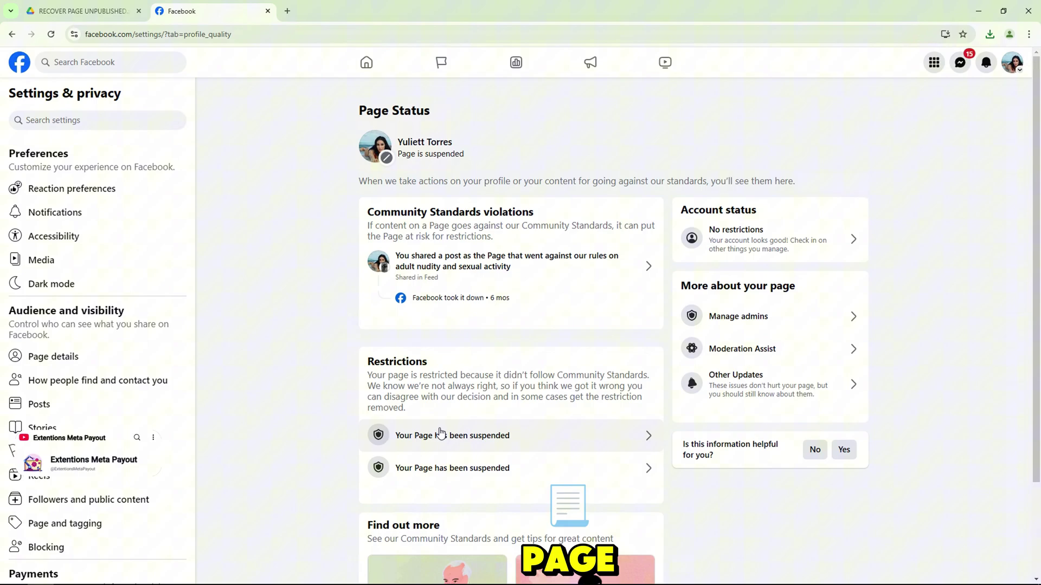
pyautogui.click(495, 428)
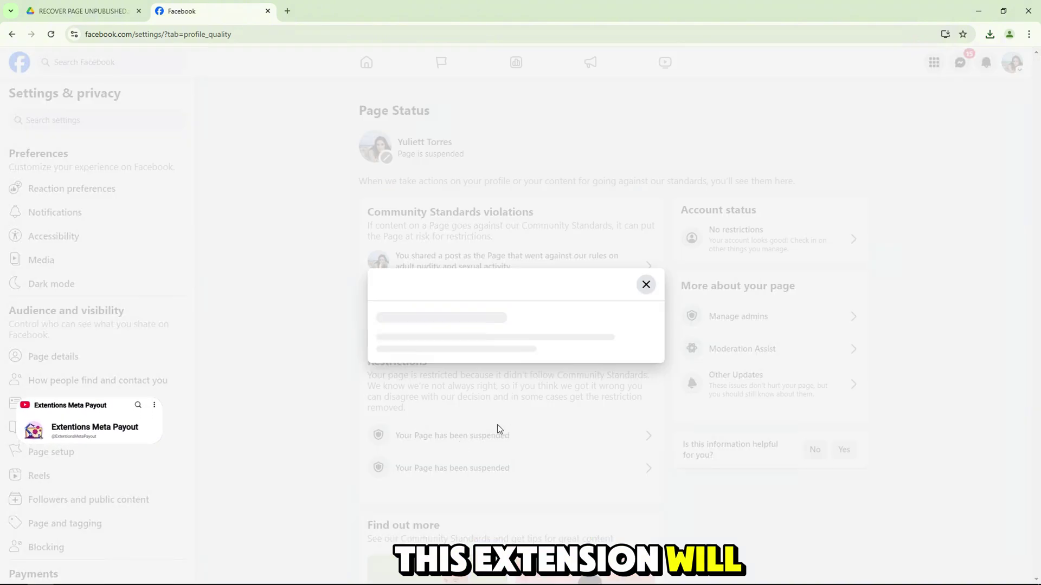
pyautogui.click(725, 243)
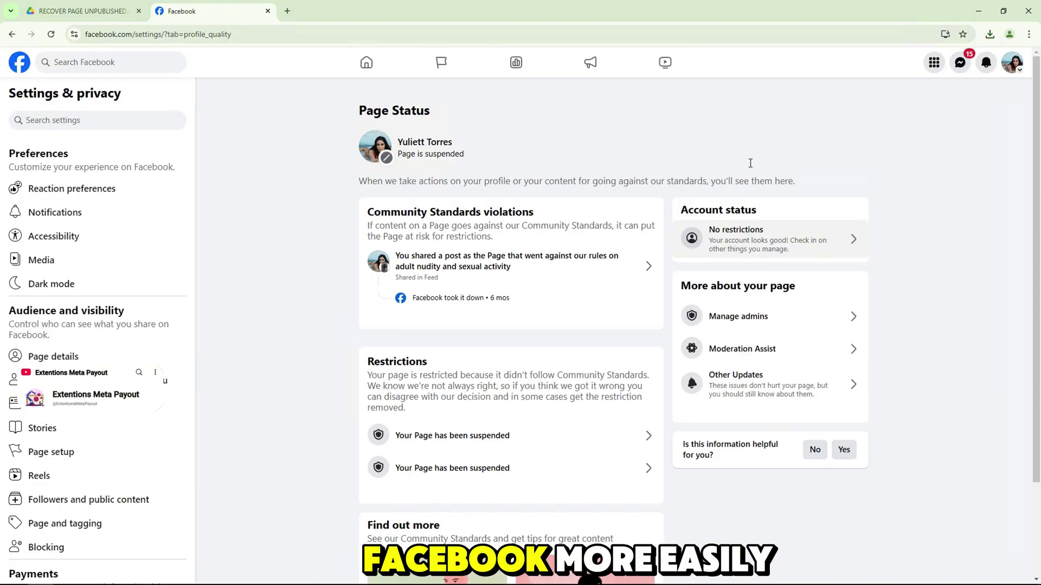
# Step: Open the browser's extension management page and turn on Developer mode
pyautogui.click(1028, 34)
pyautogui.moveTo(895, 240)
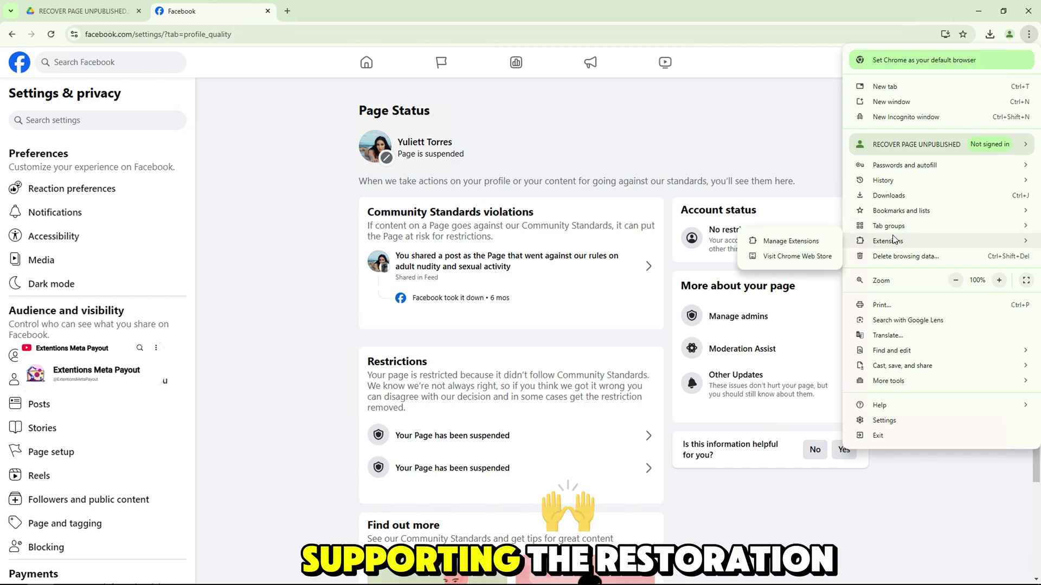
pyautogui.click(787, 240)
pyautogui.moveTo(981, 63); pyautogui.dragTo(1000, 55)
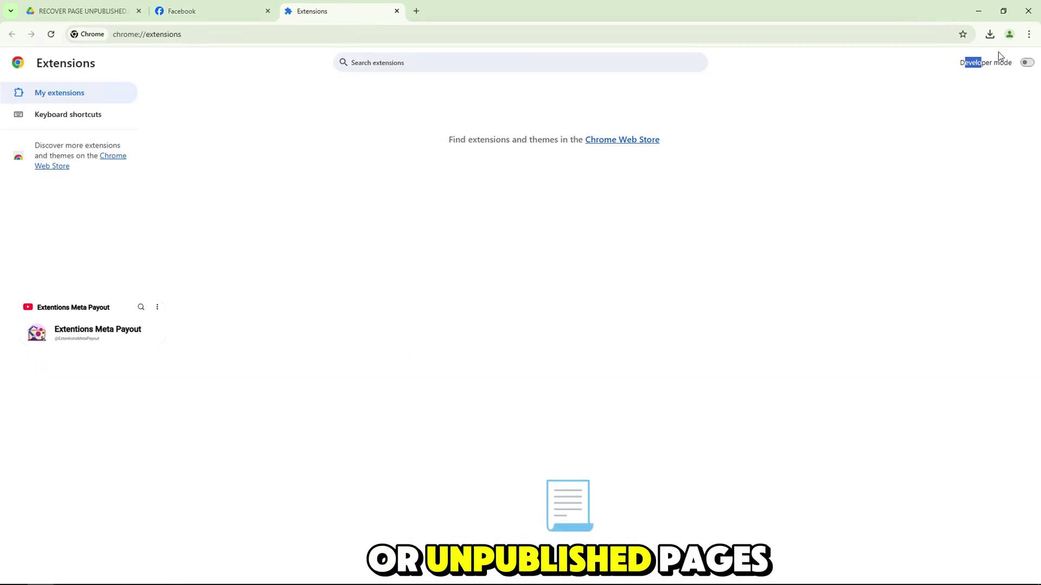
pyautogui.click(1027, 62)
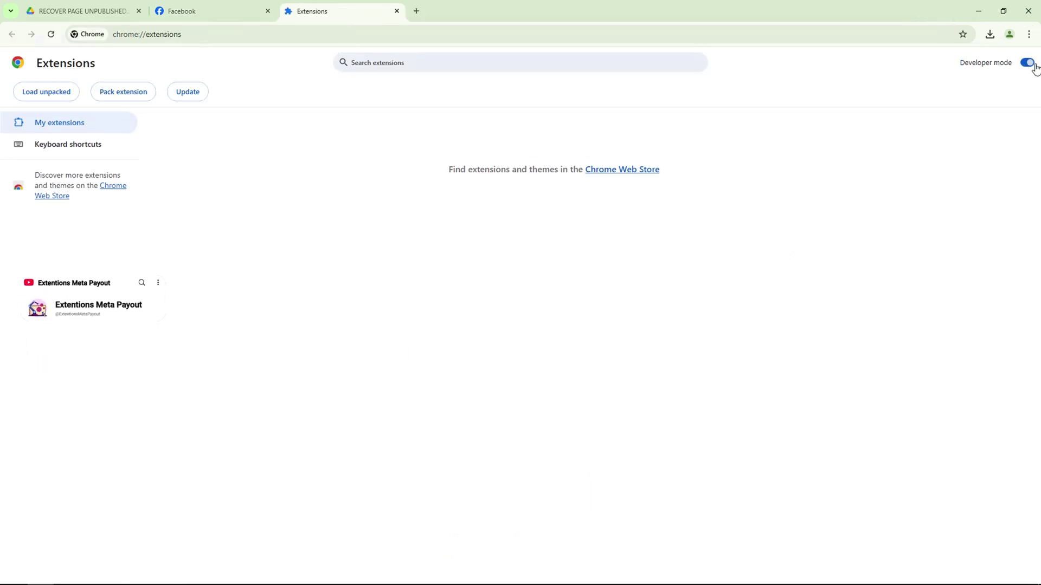
# Step: Extract the downloaded RECOVER PAGE UNPUBLISHED.zip into its own folder and load that folder as a browser extension
pyautogui.click(989, 35)
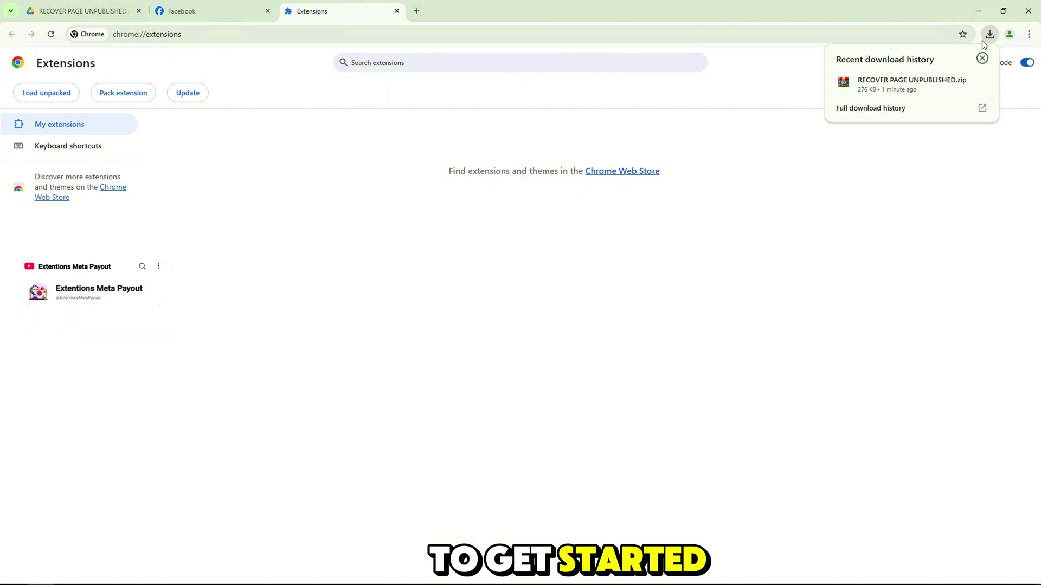
pyautogui.click(961, 82)
pyautogui.rightClick(541, 251)
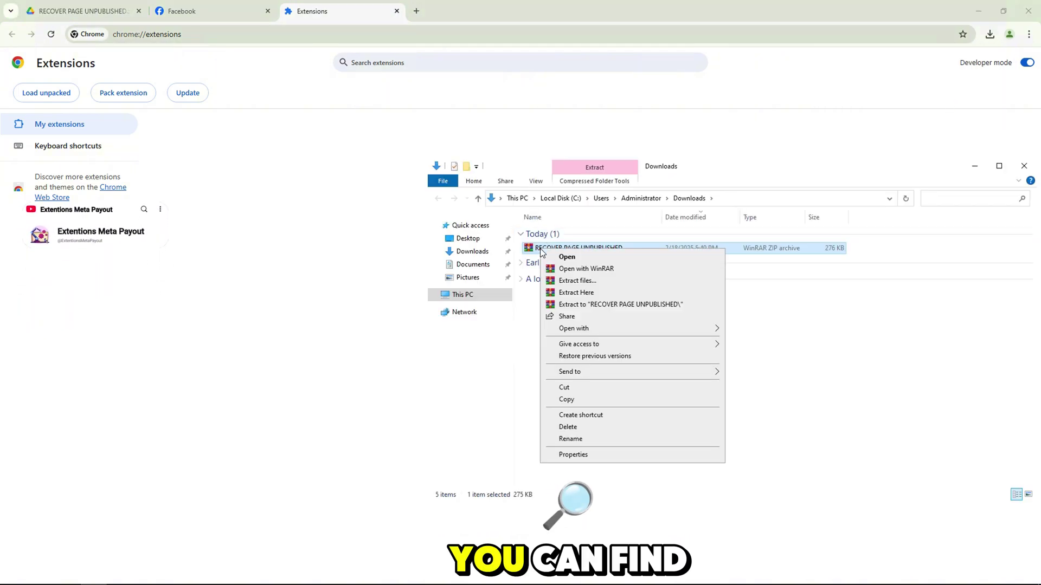
pyautogui.click(570, 306)
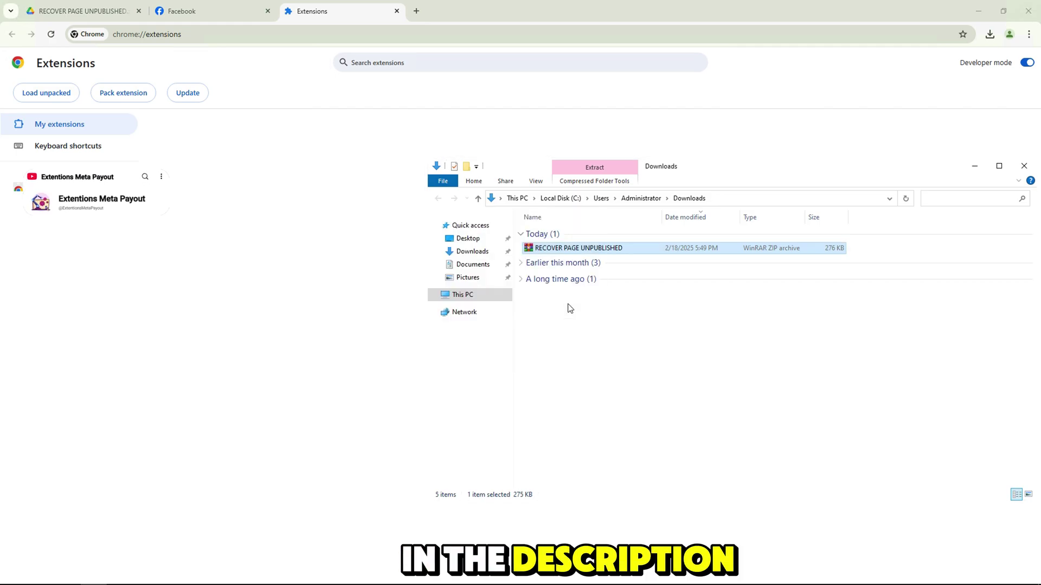
pyautogui.moveTo(547, 260); pyautogui.dragTo(291, 291)
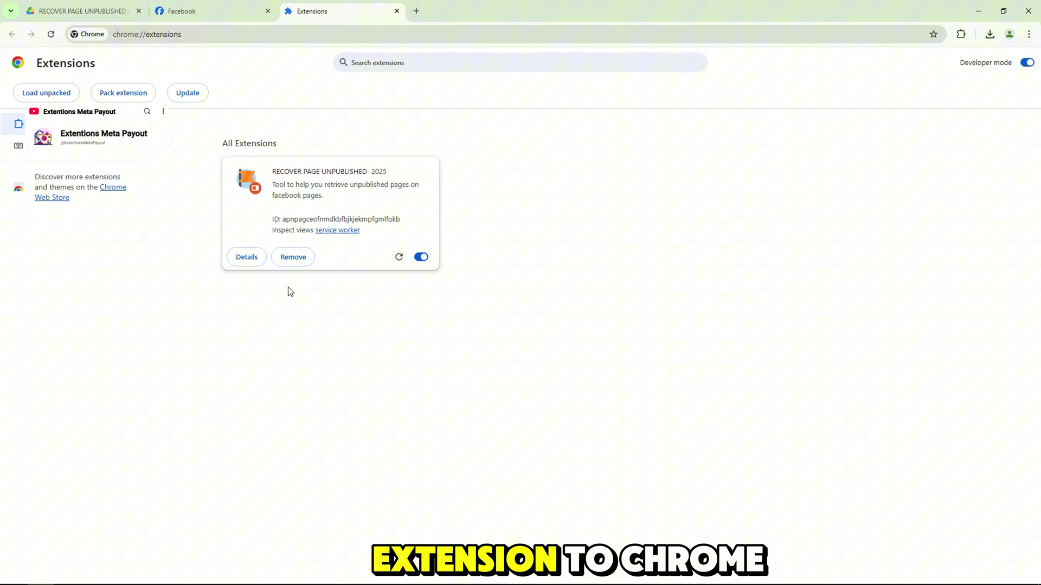
# Step: Reload the RECOVER PAGE UNPUBLISHED extension and pin it in the browser
pyautogui.click(345, 182)
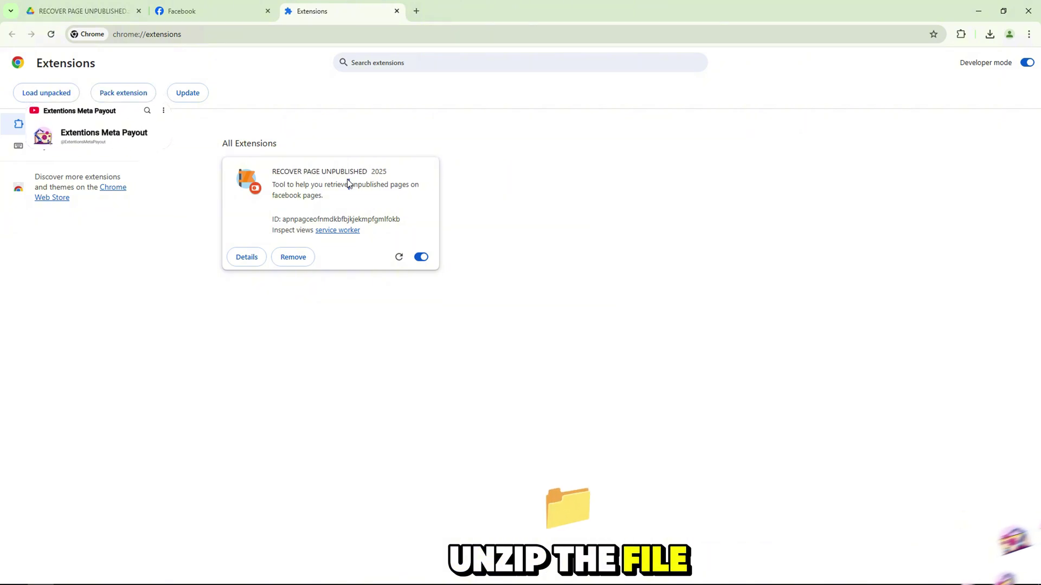
pyautogui.click(401, 258)
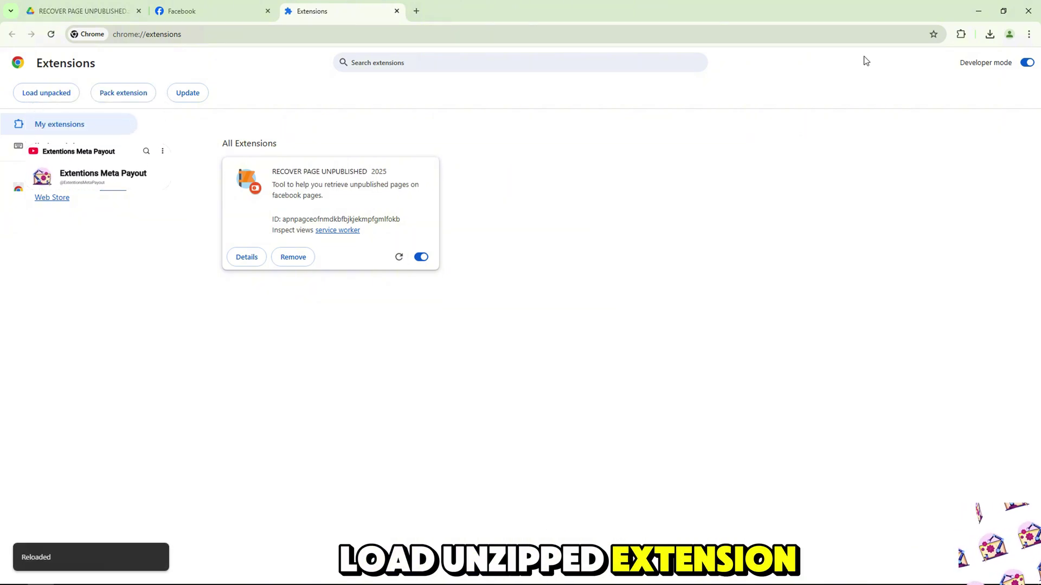
pyautogui.click(961, 34)
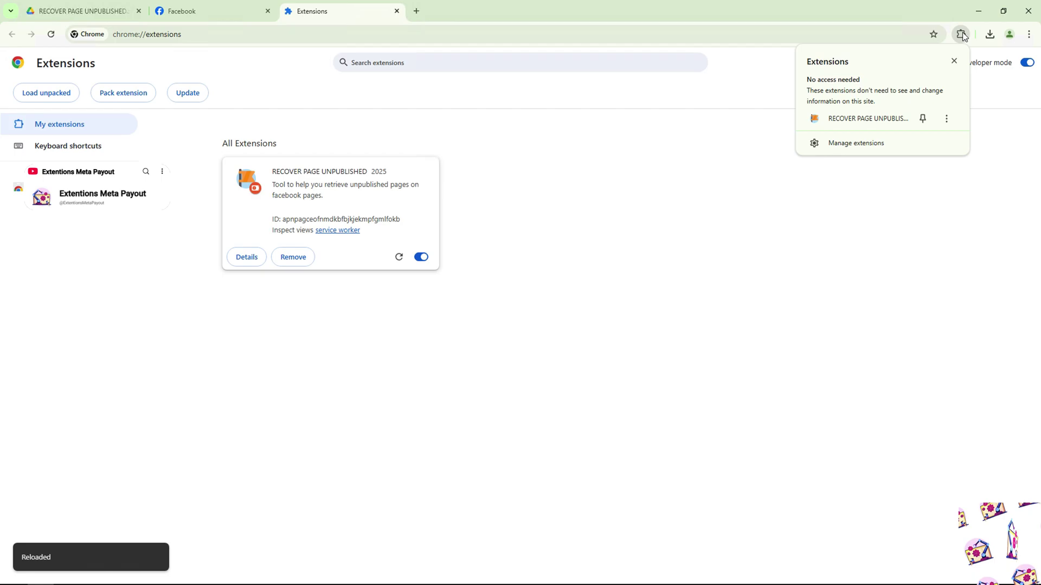
pyautogui.click(922, 118)
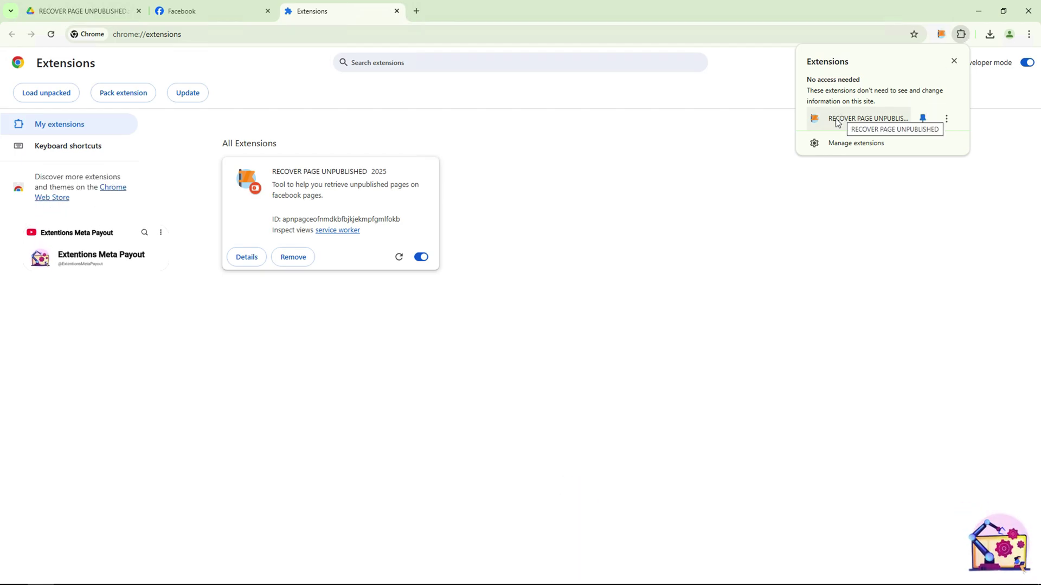
# Step: Launch the RECOVER PAGE UNPUBLISHED extension and select the suspended Page as the one having problems
pyautogui.click(843, 119)
pyautogui.moveTo(437, 145); pyautogui.dragTo(596, 145)
pyautogui.moveTo(272, 166); pyautogui.dragTo(596, 177)
pyautogui.click(353, 198)
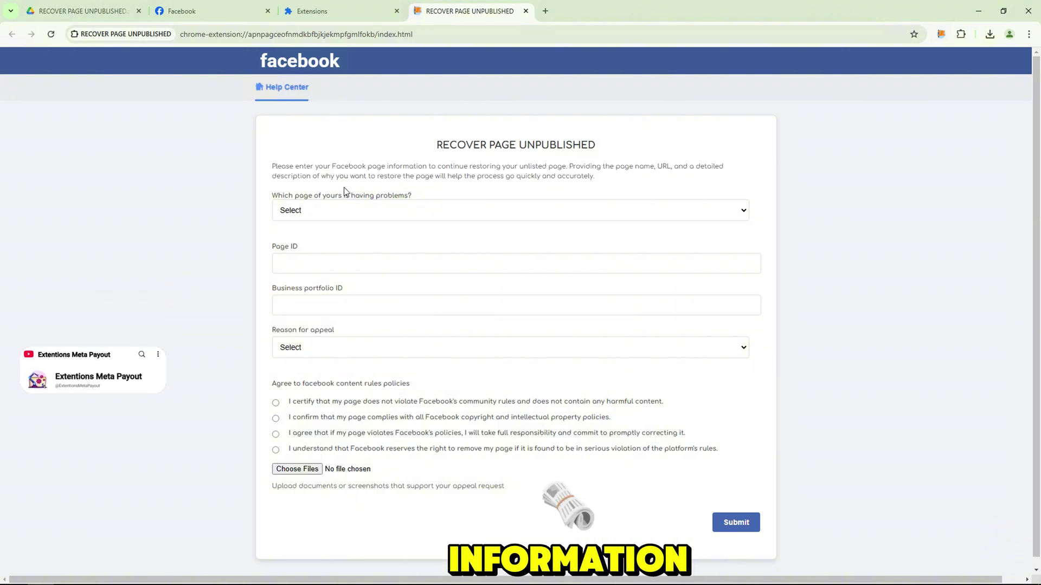
pyautogui.moveTo(404, 197); pyautogui.dragTo(412, 197)
pyautogui.click(312, 214)
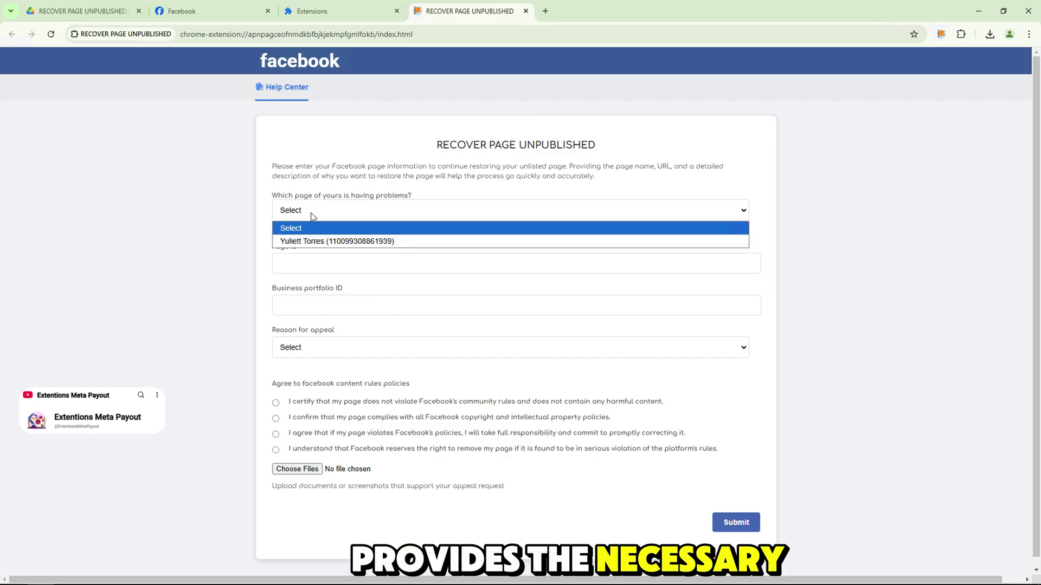
pyautogui.click(293, 241)
# Step: Copy the Page ID from the Page transparency information on the Page's Facebook profile and return to the recovery form
pyautogui.click(205, 10)
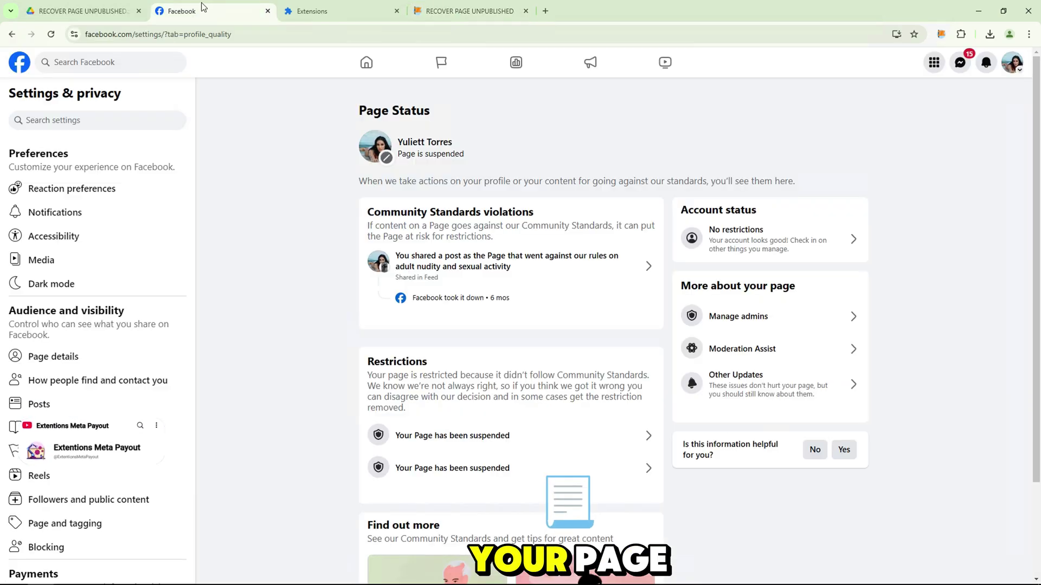
pyautogui.click(1012, 60)
pyautogui.click(885, 103)
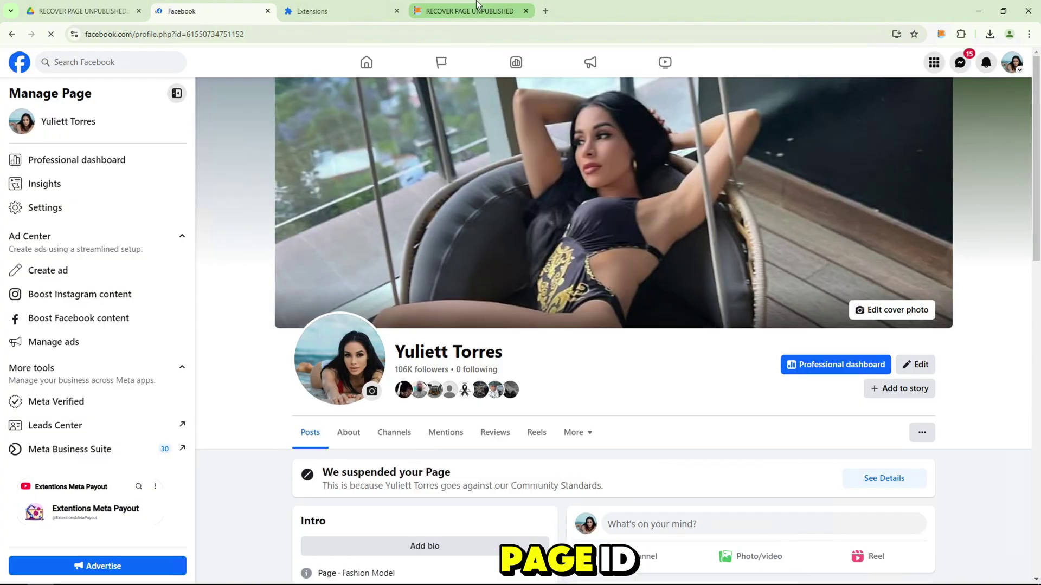
pyautogui.click(469, 11)
pyautogui.moveTo(273, 239); pyautogui.dragTo(296, 241)
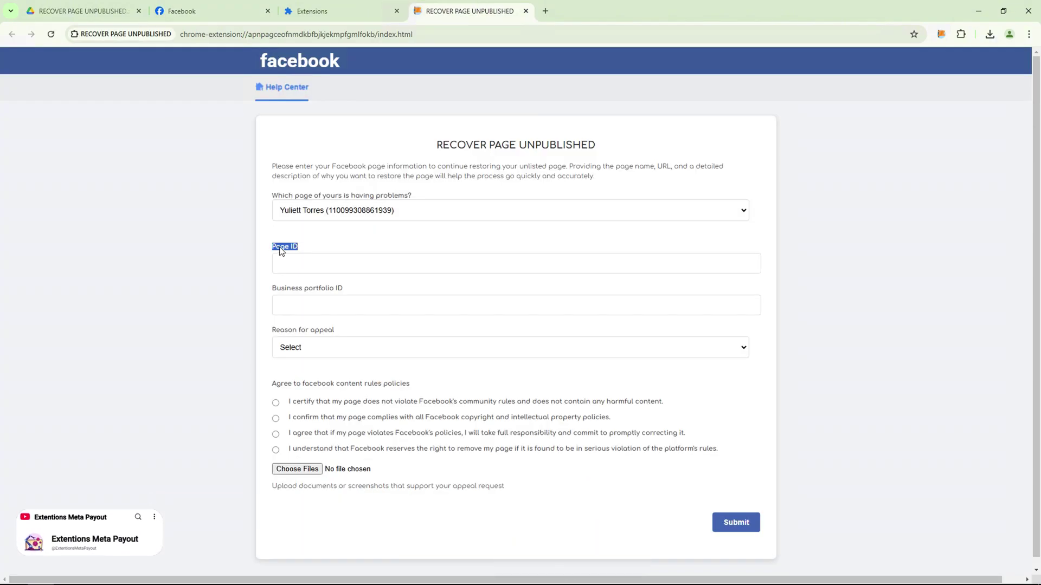
pyautogui.click(236, 10)
pyautogui.click(353, 432)
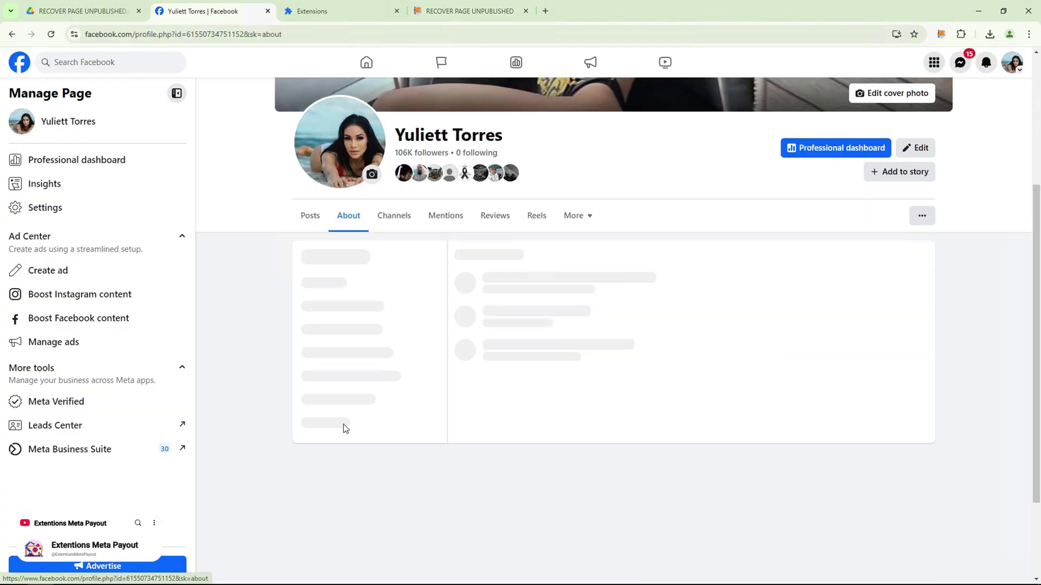
pyautogui.click(347, 379)
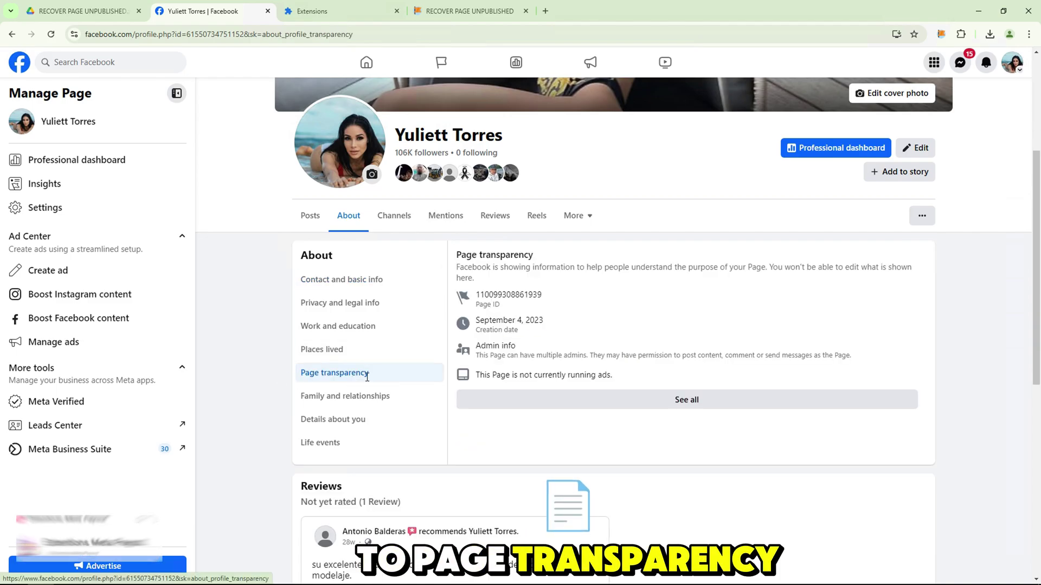
pyautogui.moveTo(457, 254); pyautogui.dragTo(533, 254)
pyautogui.click(526, 307)
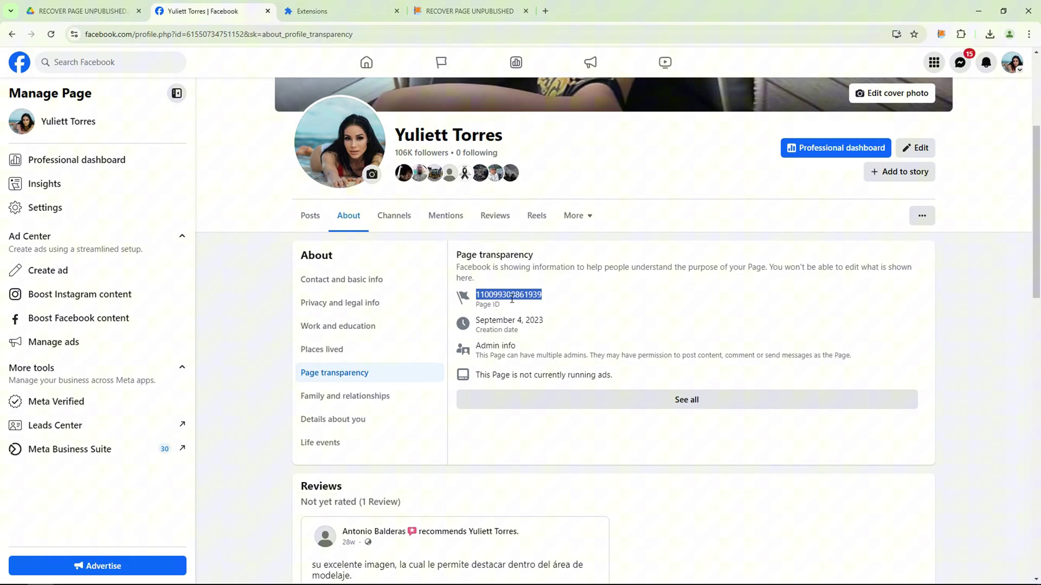
pyautogui.click(465, 6)
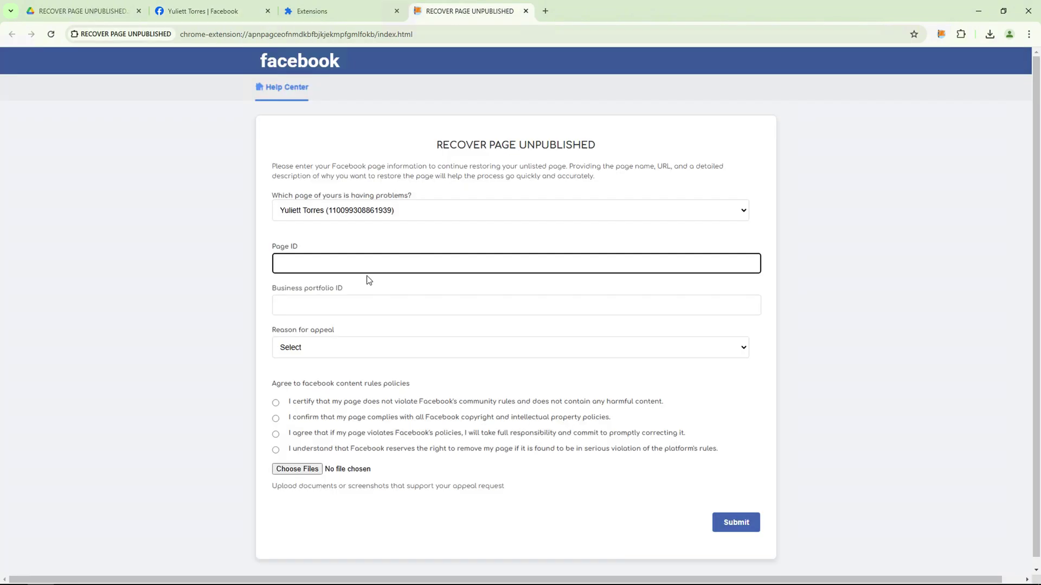
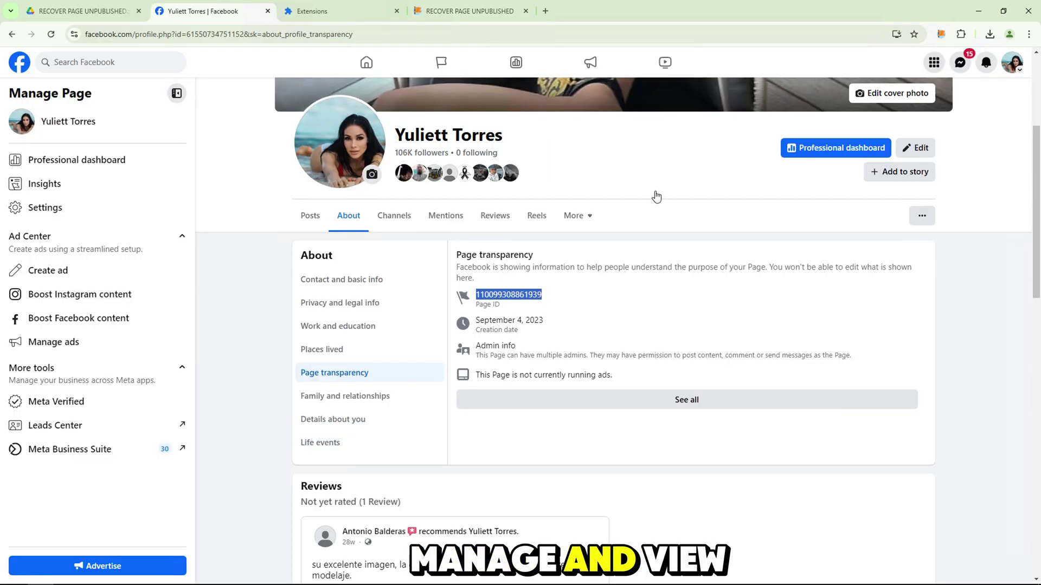
# Step: Open the Page access settings from the Page setup to find the ID of the linked business portfolio
pyautogui.click(922, 216)
pyautogui.click(892, 295)
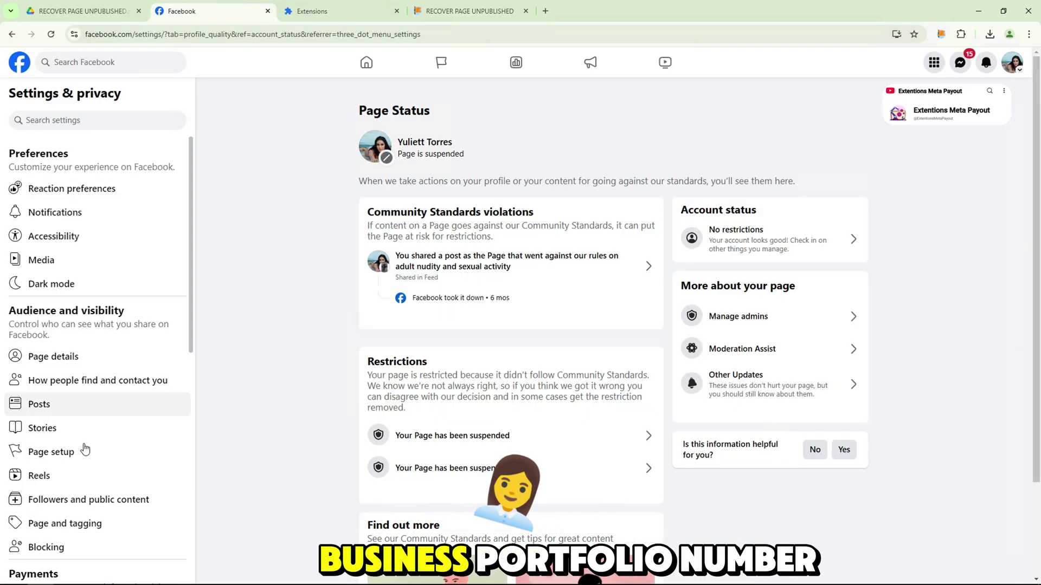
pyautogui.click(81, 451)
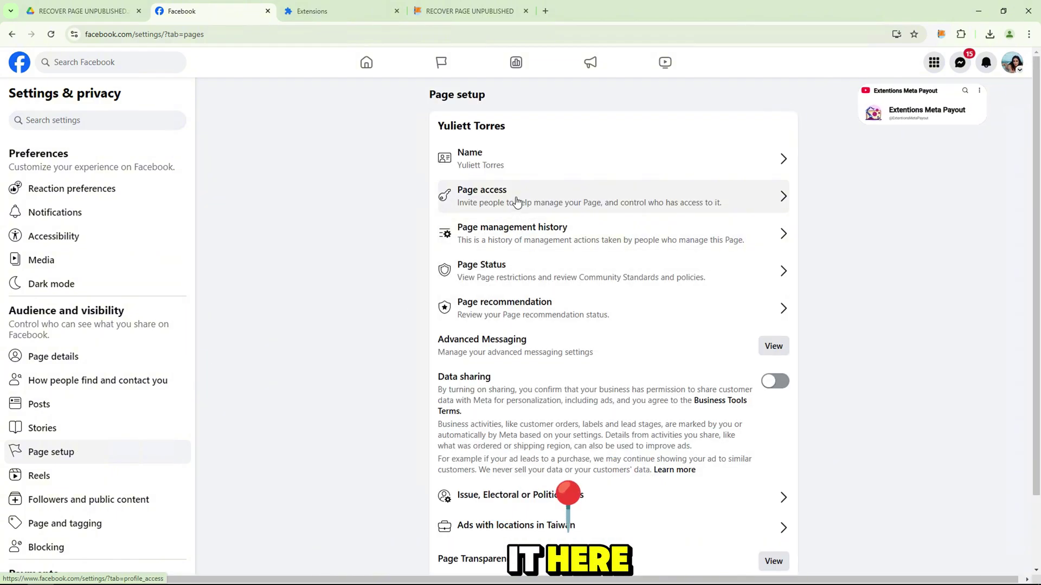
pyautogui.click(515, 201)
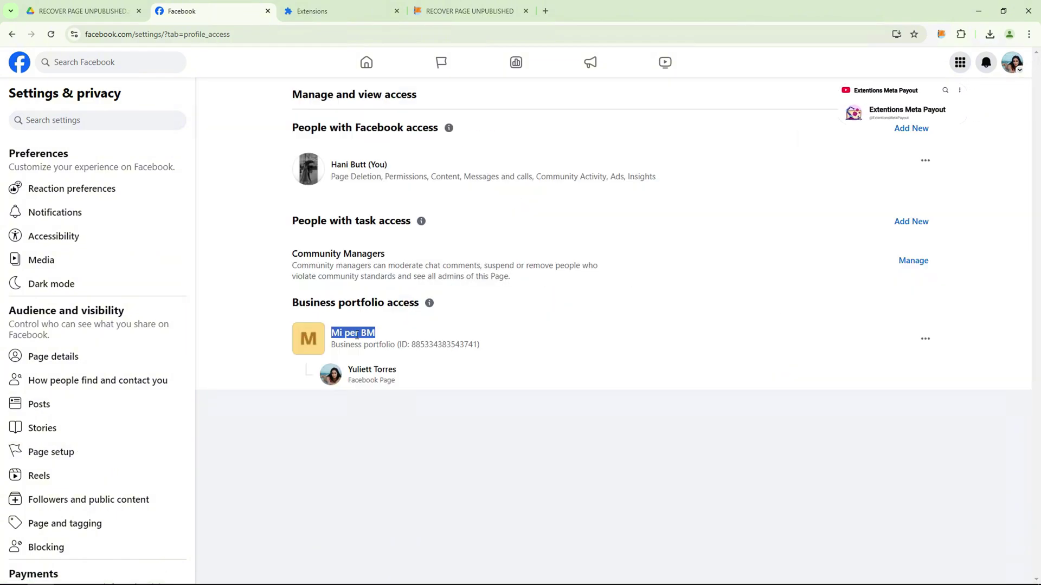
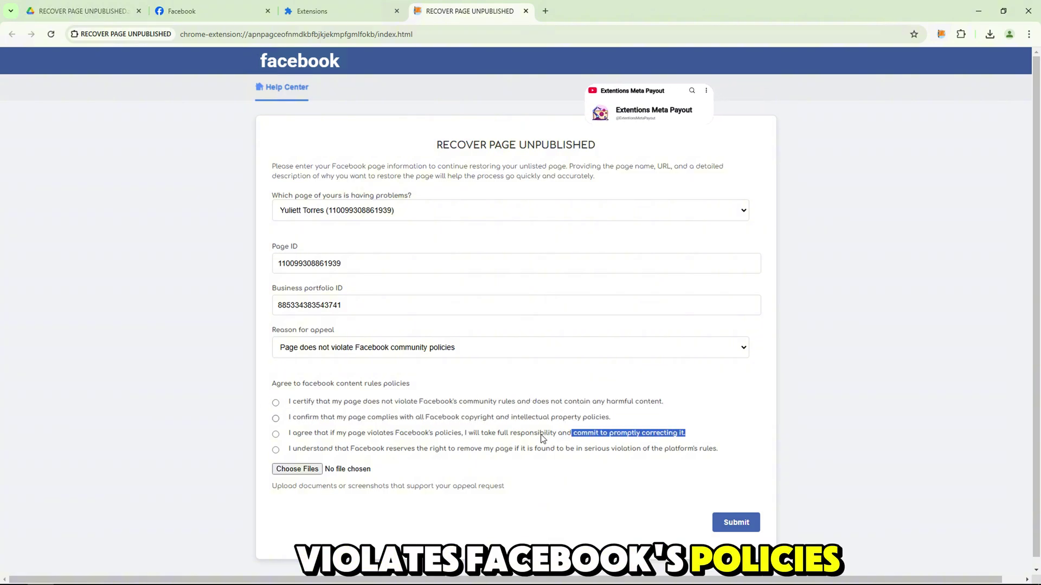
# Step: Accept the policy statement in the recovery form about taking full responsibility and promptly correcting any violations of Facebook's policies
pyautogui.moveTo(374, 437); pyautogui.dragTo(295, 438)
pyautogui.moveTo(719, 450); pyautogui.dragTo(290, 450)
pyautogui.click(380, 460)
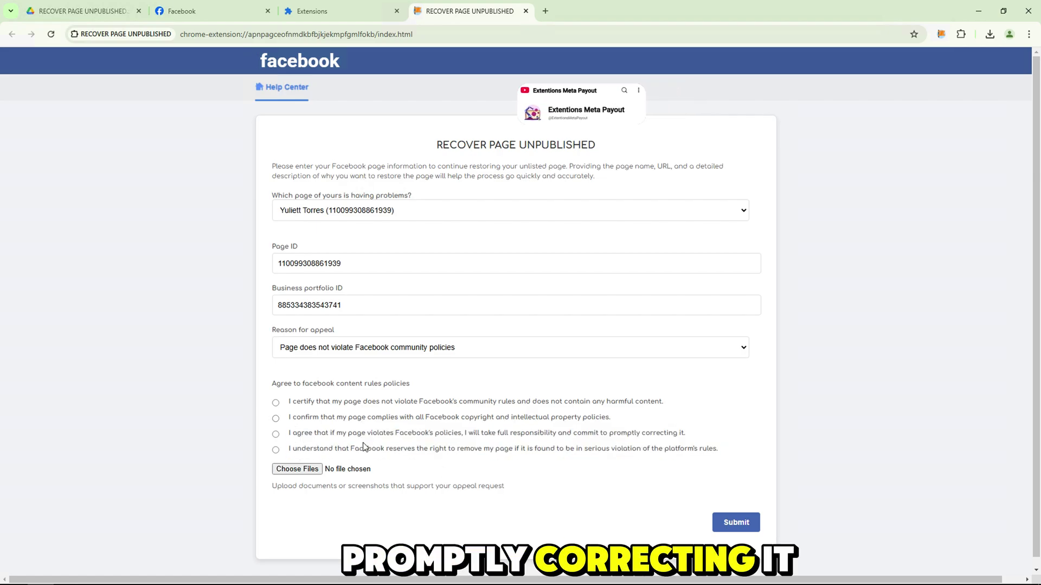
pyautogui.click(276, 434)
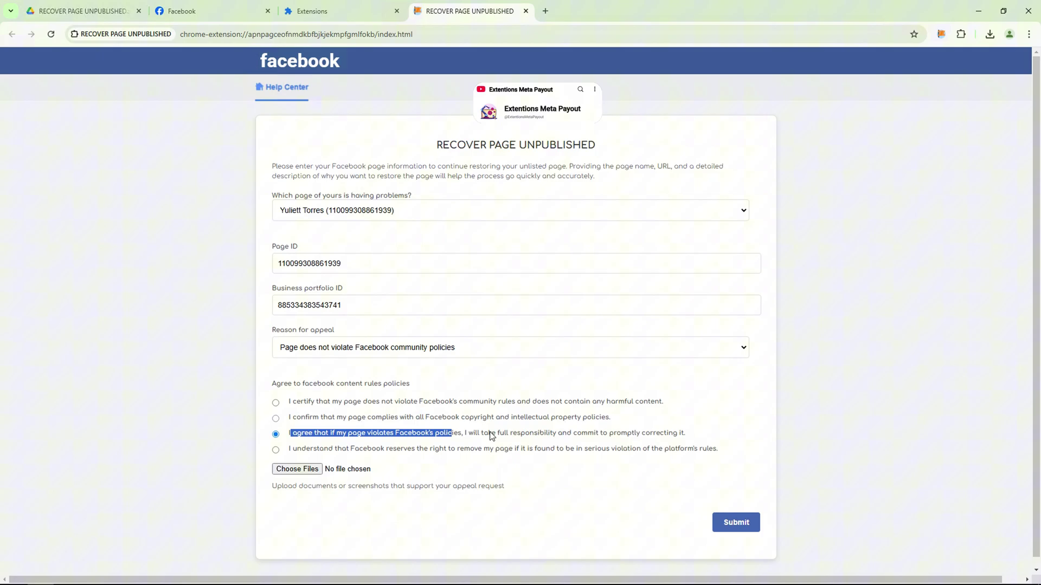
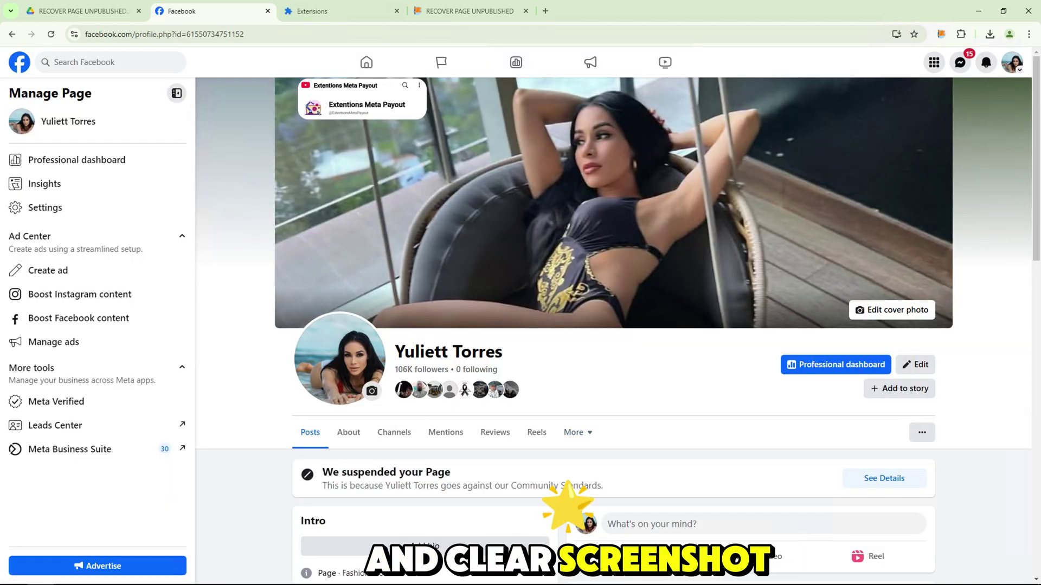
pyautogui.click(67, 575)
pyautogui.click(458, 131)
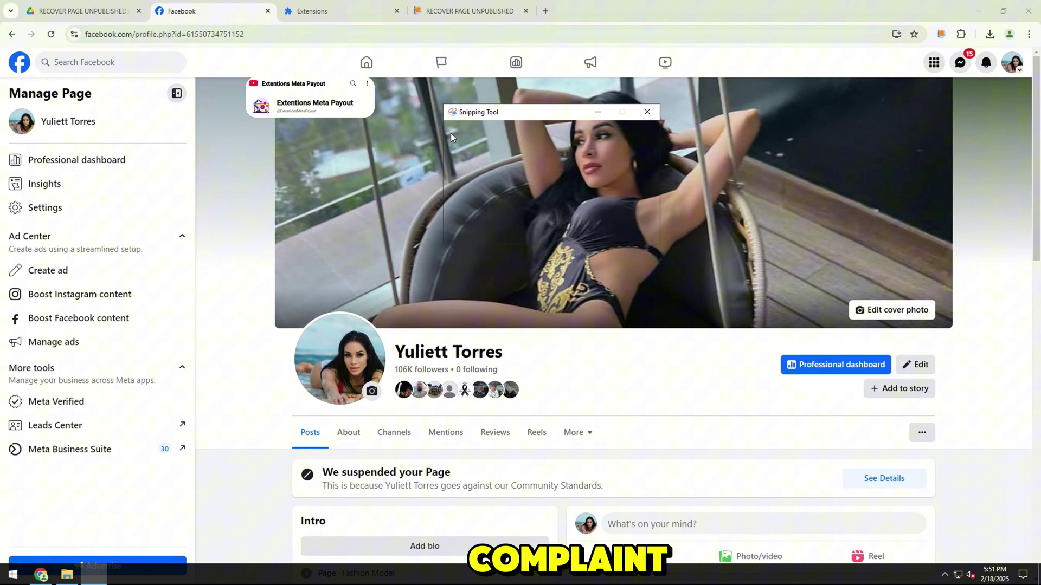
pyautogui.moveTo(1, 45); pyautogui.dragTo(1039, 564)
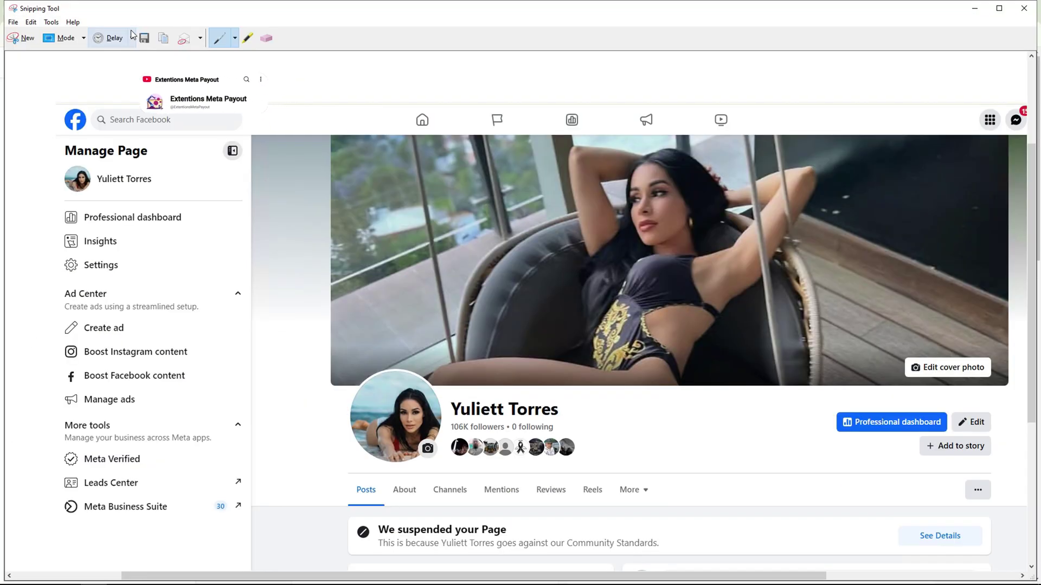
pyautogui.click(143, 38)
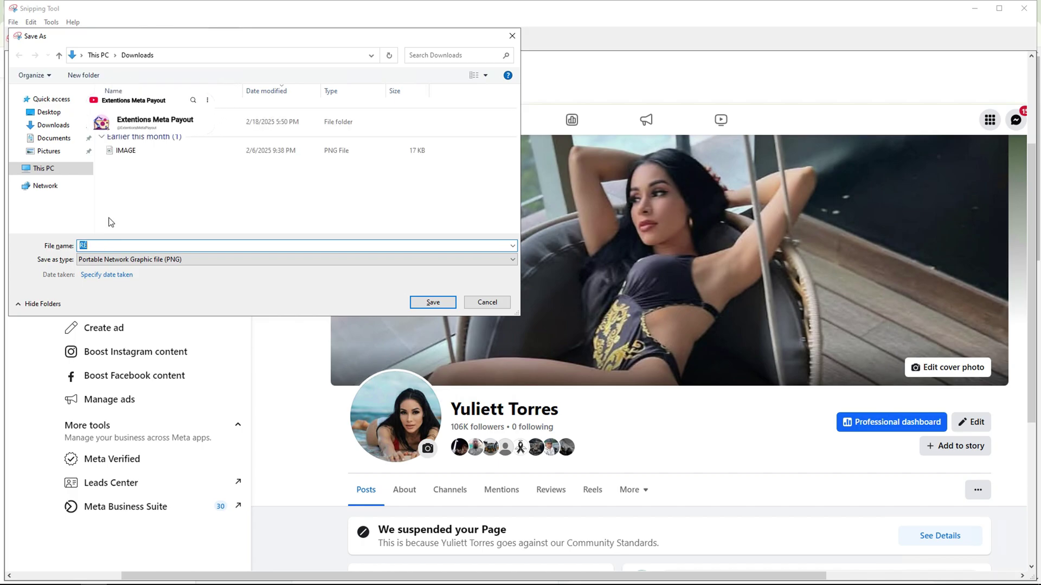
pyautogui.click(432, 302)
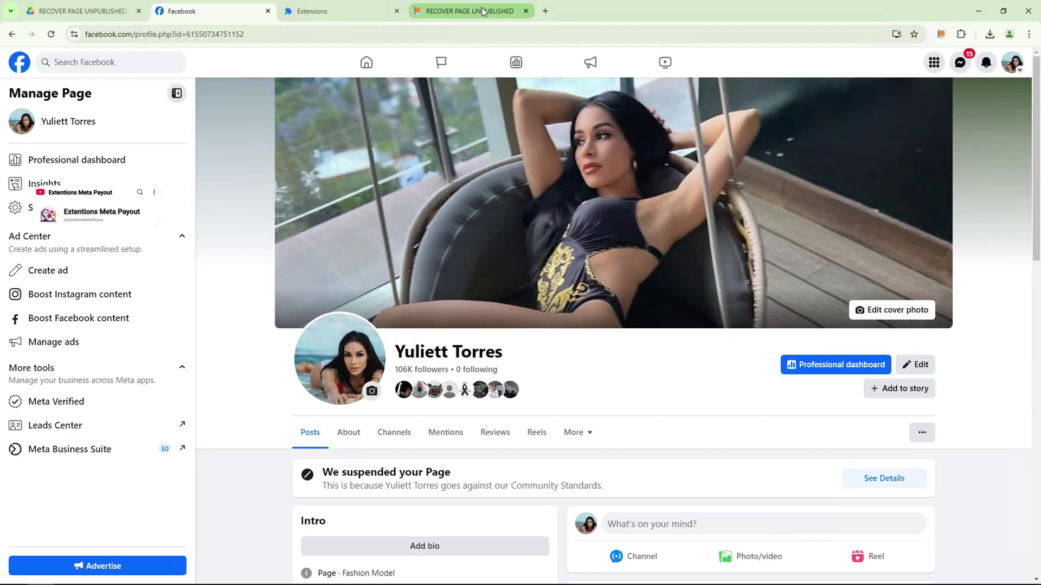
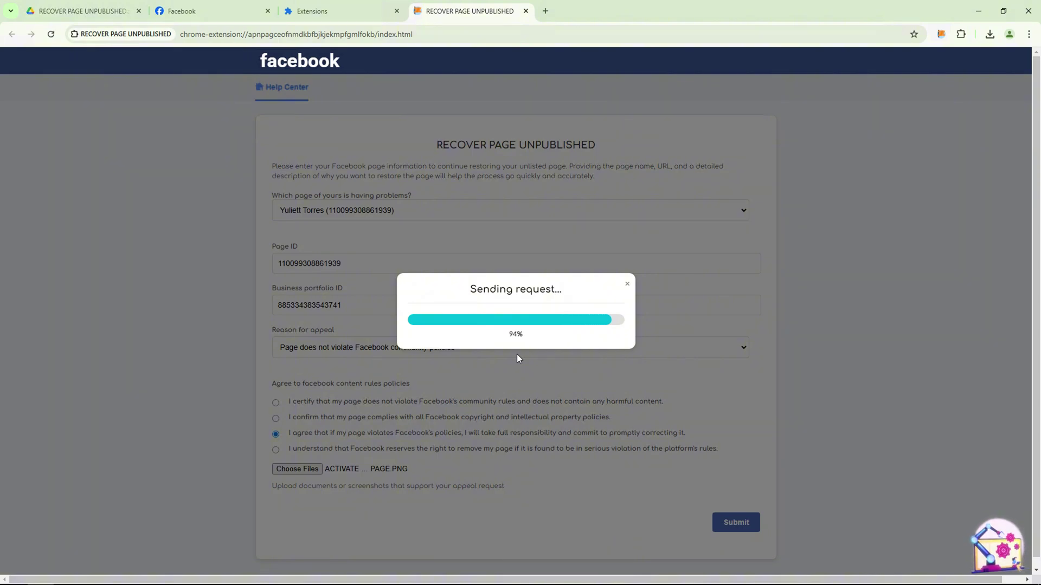
# Step: Check the progress of the sent request, return to the suspended Page's Facebook profile and reload it
pyautogui.moveTo(490, 278); pyautogui.dragTo(467, 280)
pyautogui.moveTo(425, 324); pyautogui.dragTo(506, 334)
pyautogui.click(215, 7)
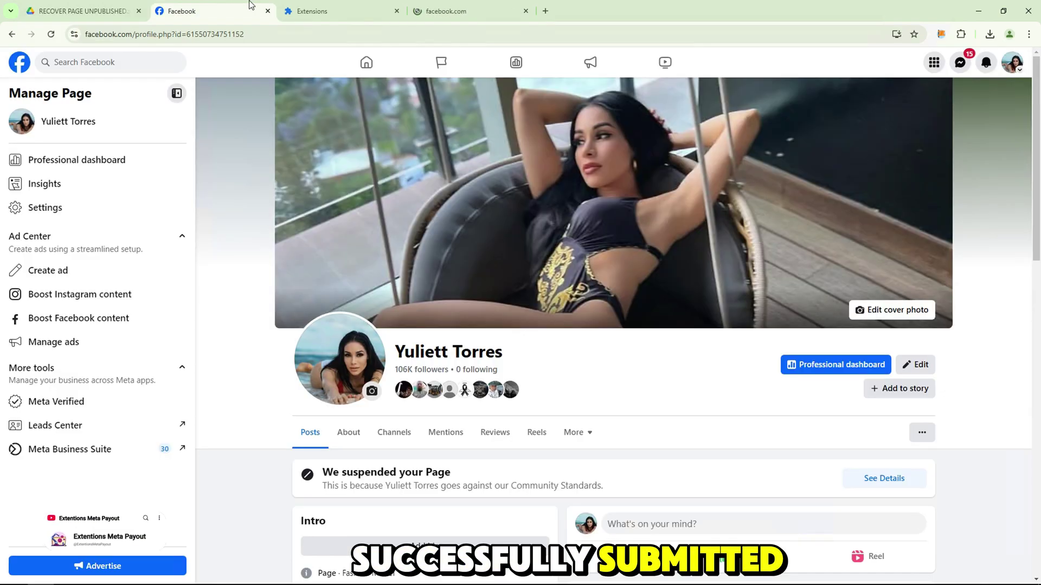
pyautogui.click(52, 34)
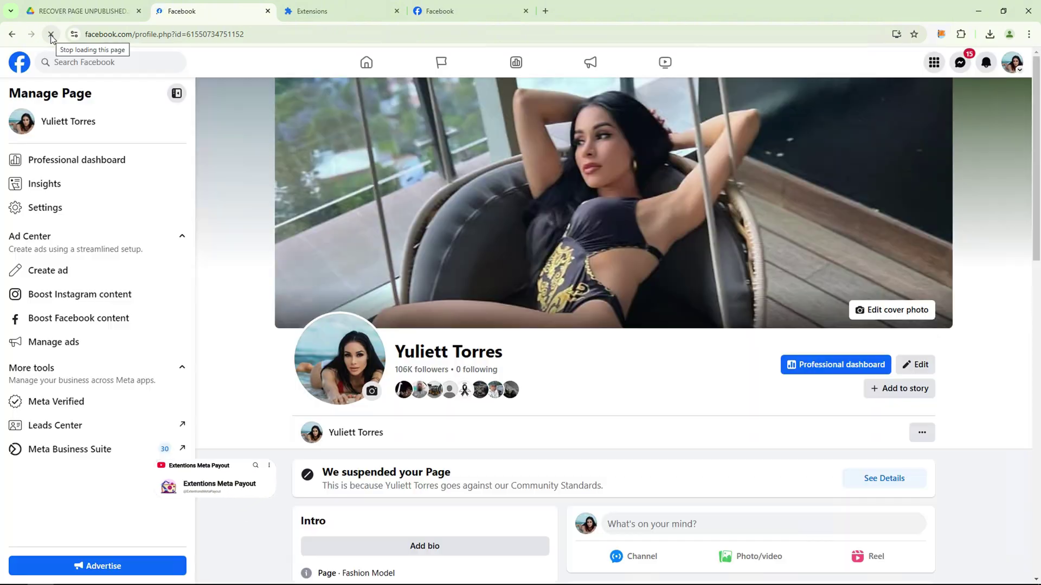
pyautogui.scroll(-8, 488, 330)
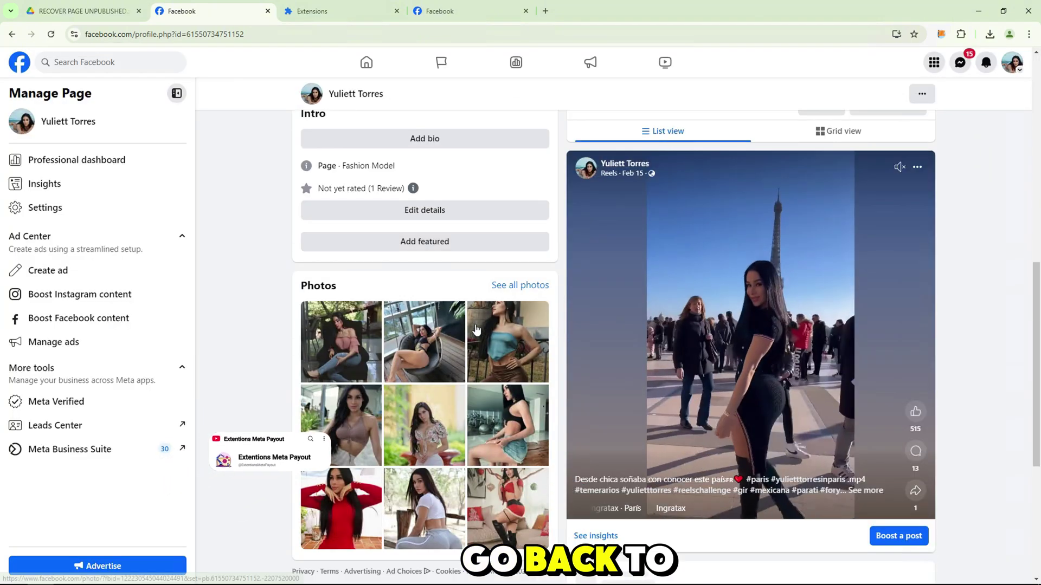
pyautogui.scroll(4, 256, 270)
pyautogui.rightClick(226, 217)
pyautogui.click(255, 255)
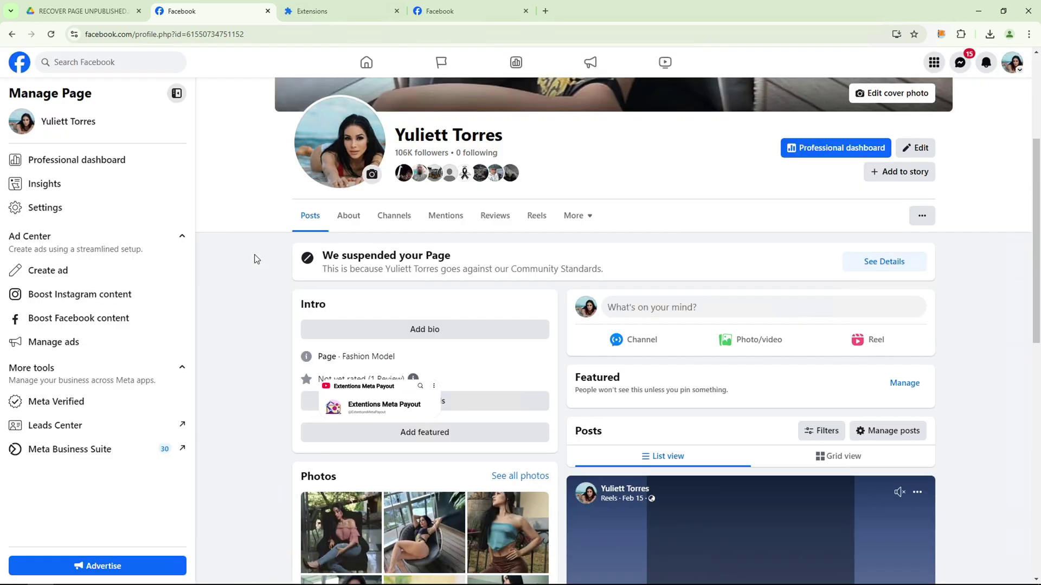
pyautogui.scroll(4, 525, 467)
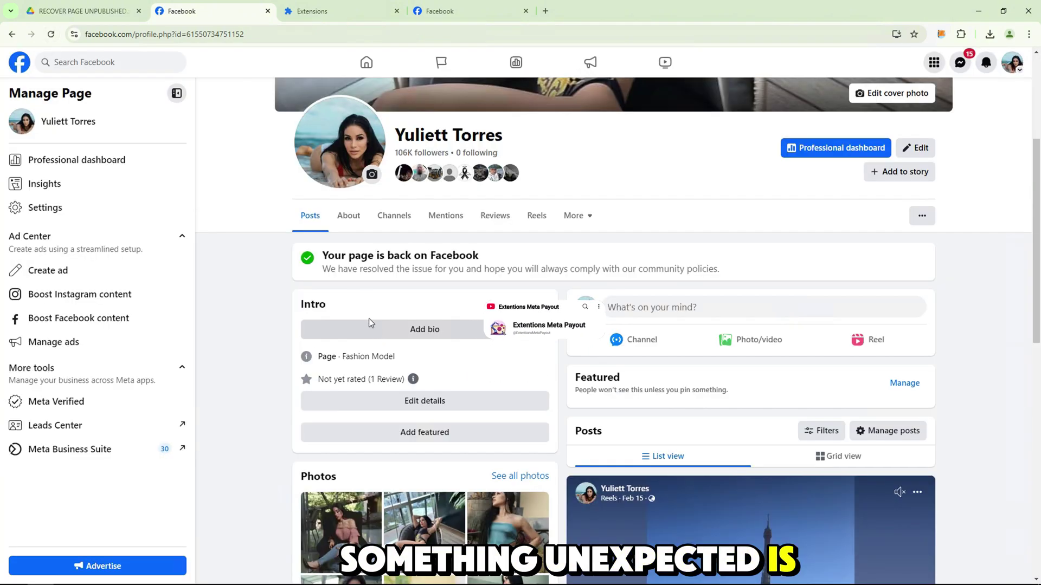
pyautogui.scroll(2, 369, 318)
pyautogui.moveTo(321, 363); pyautogui.dragTo(515, 365)
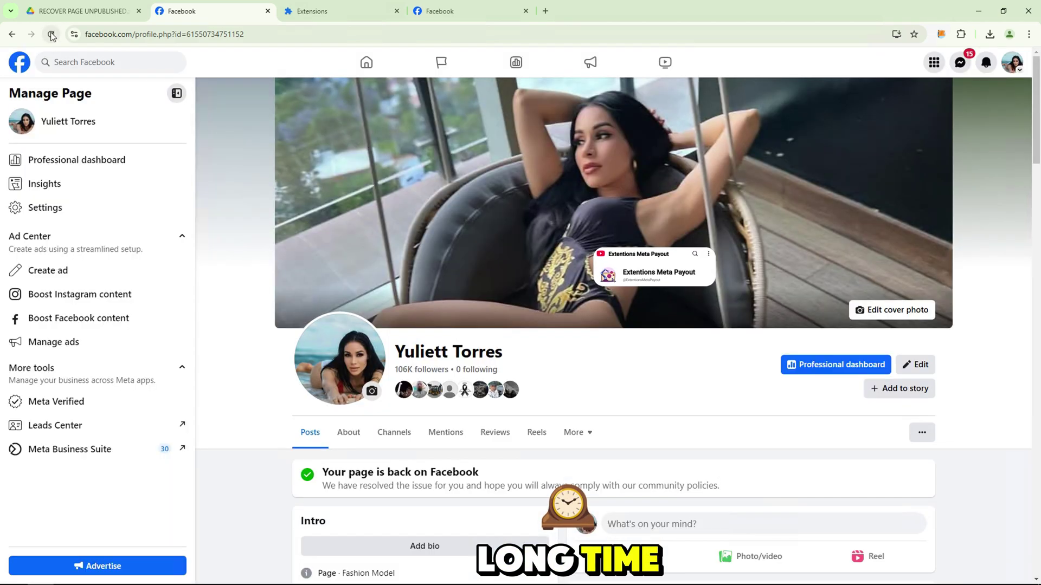
pyautogui.scroll(-2, 365, 356)
pyautogui.scroll(2, 430, 364)
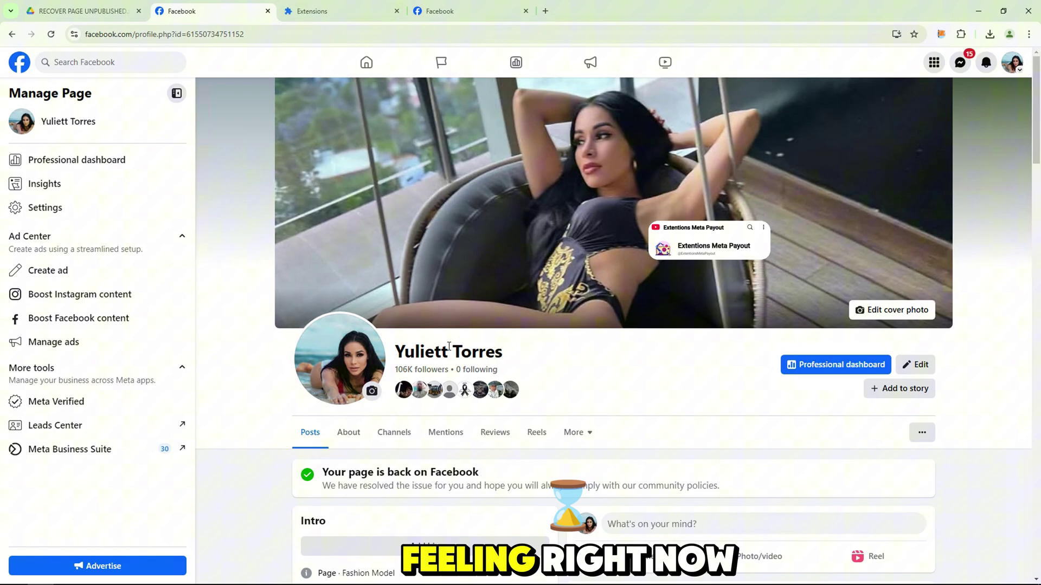
# Step: Check the Page's newest notification about its restoration and close the notifications list
pyautogui.click(986, 61)
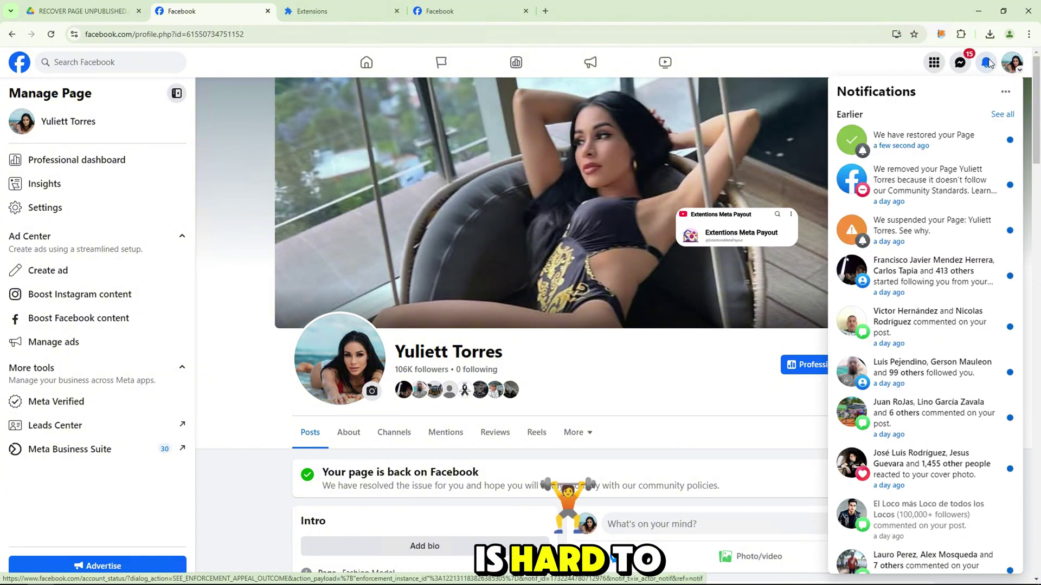
pyautogui.click(994, 141)
pyautogui.click(994, 141)
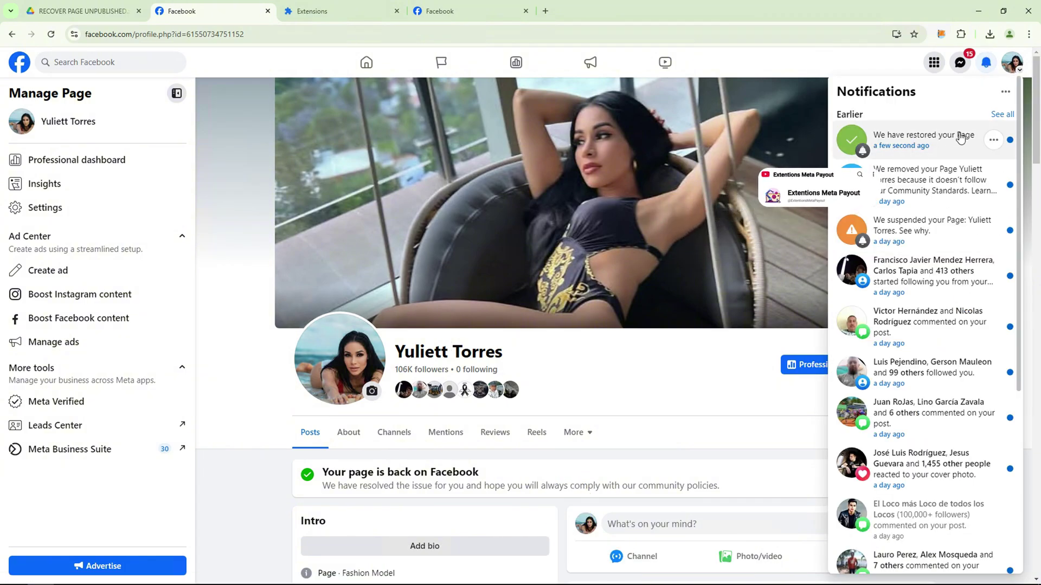
pyautogui.click(660, 376)
pyautogui.click(922, 434)
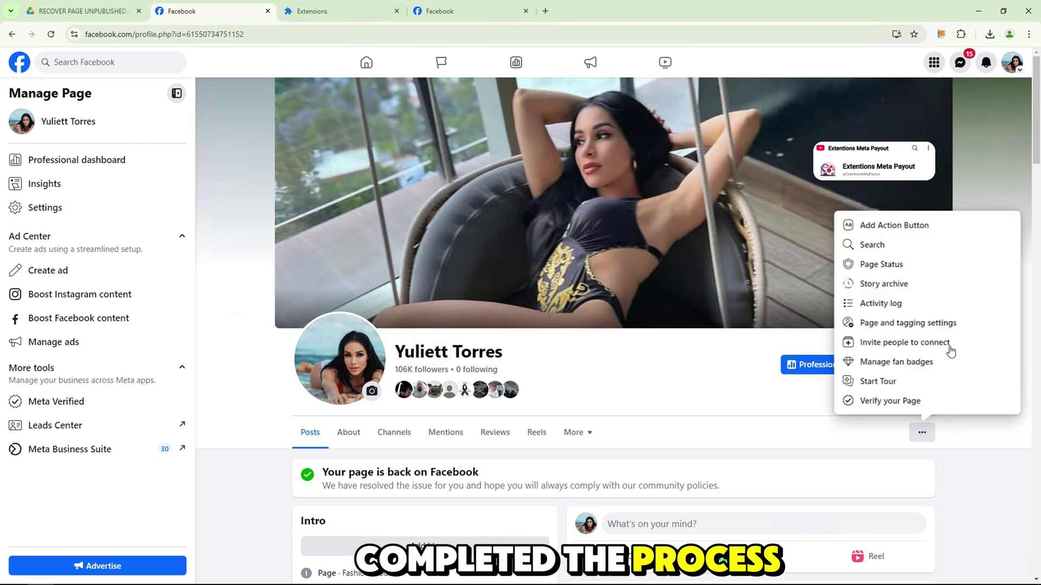
pyautogui.click(869, 266)
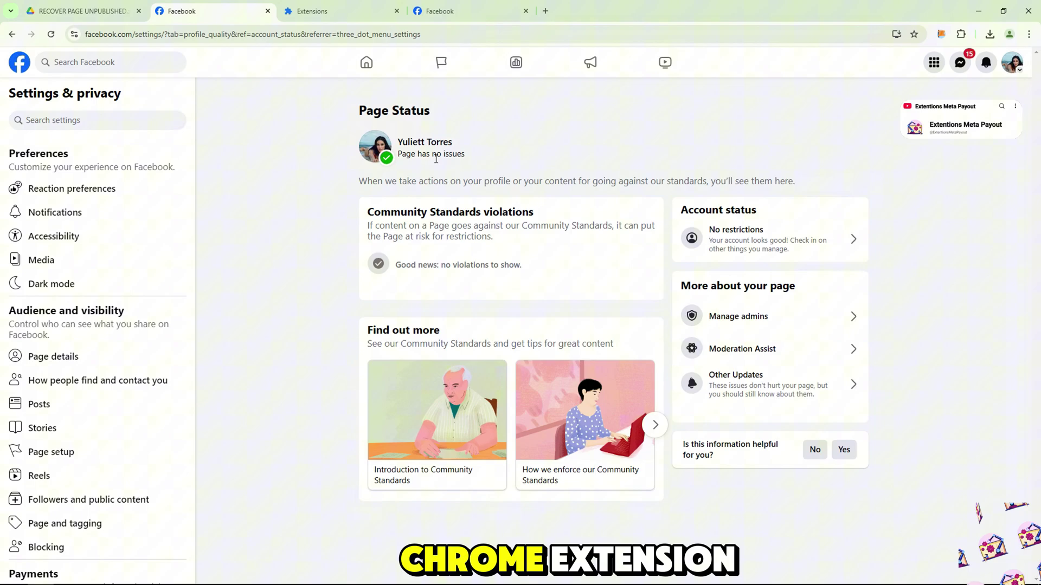
pyautogui.click(748, 242)
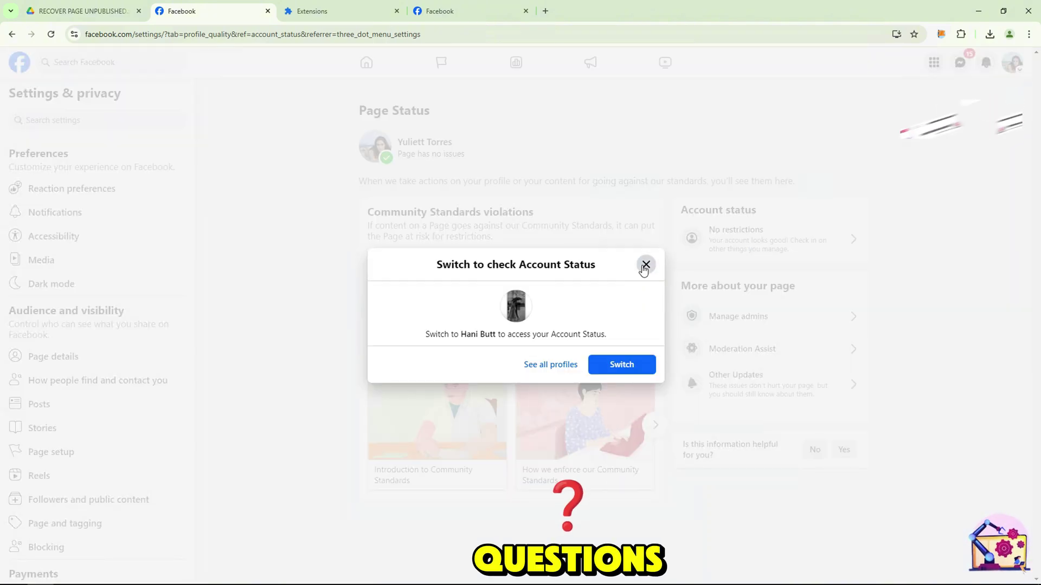
pyautogui.click(646, 265)
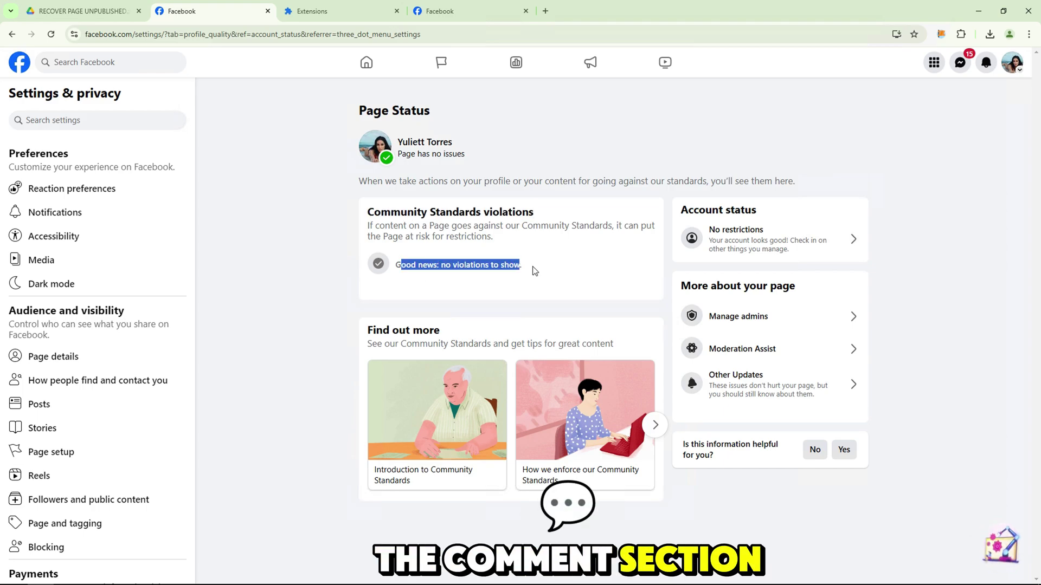
pyautogui.click(1012, 62)
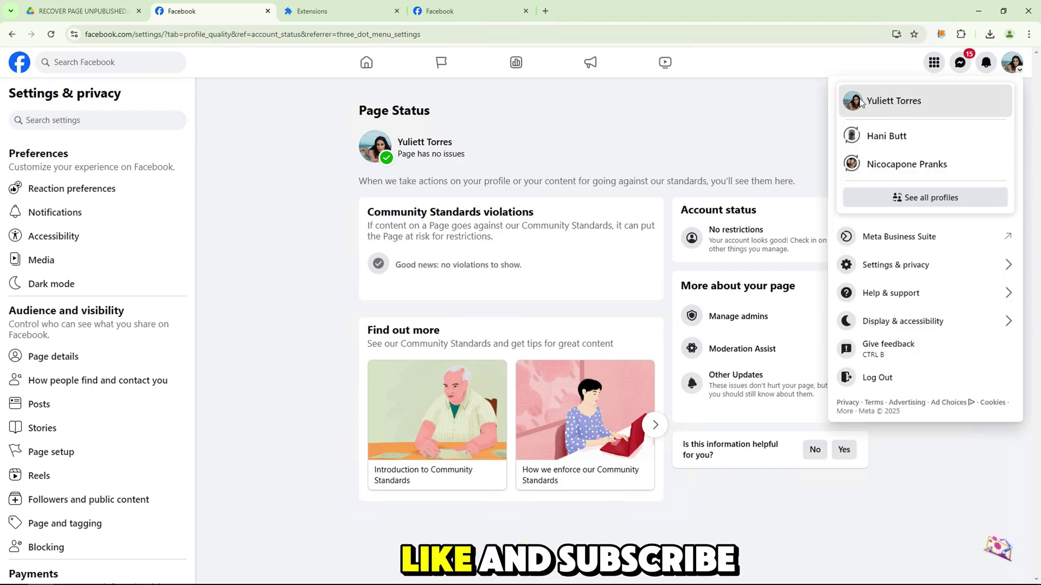
pyautogui.click(862, 103)
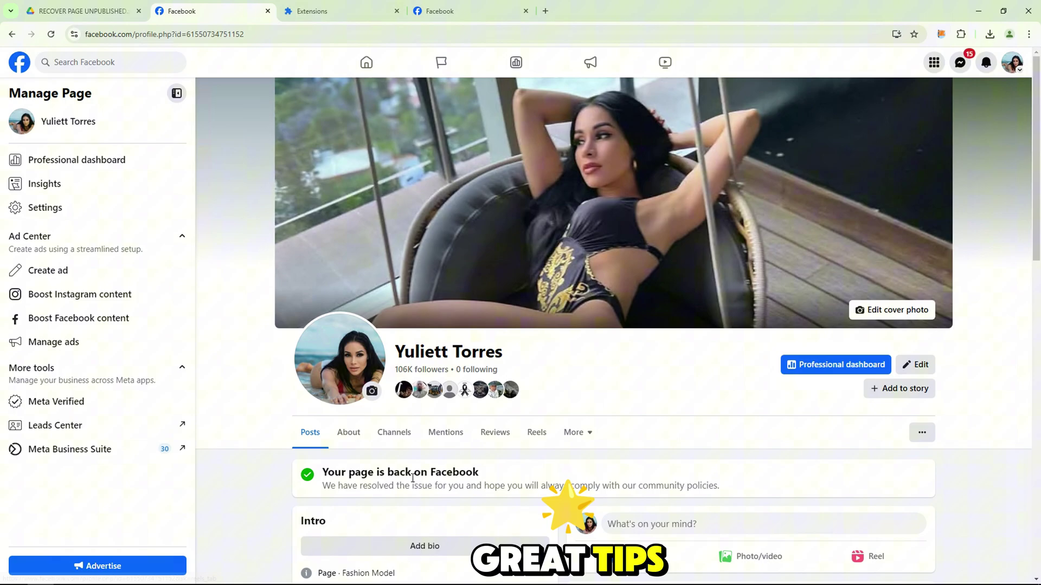